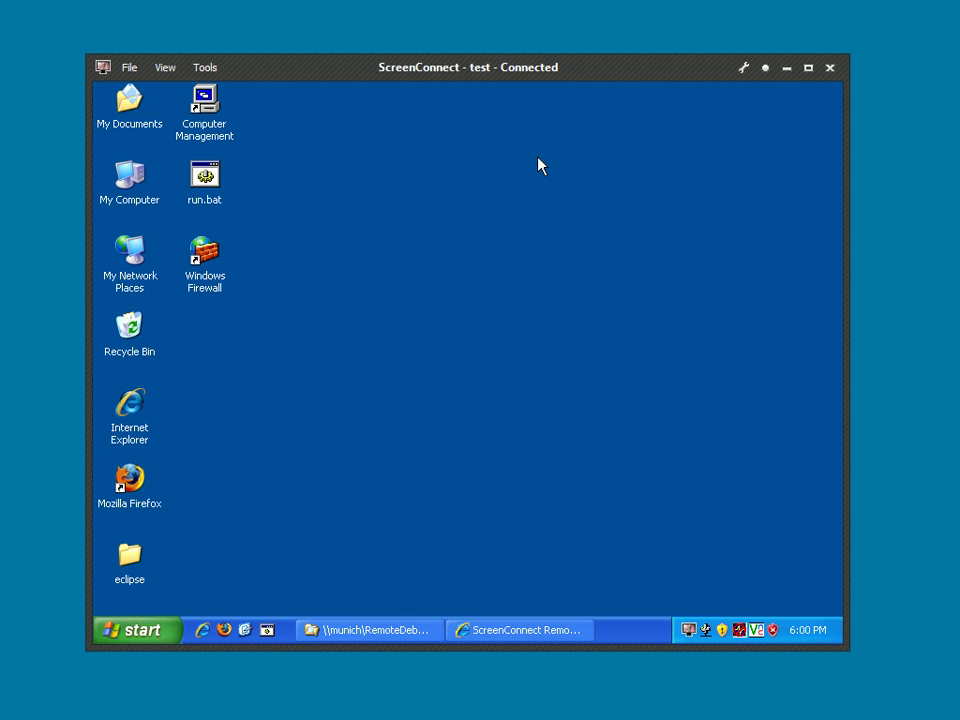
Check the custom toolbox's contents from both places where the session window offers it.
left_click(744, 68)
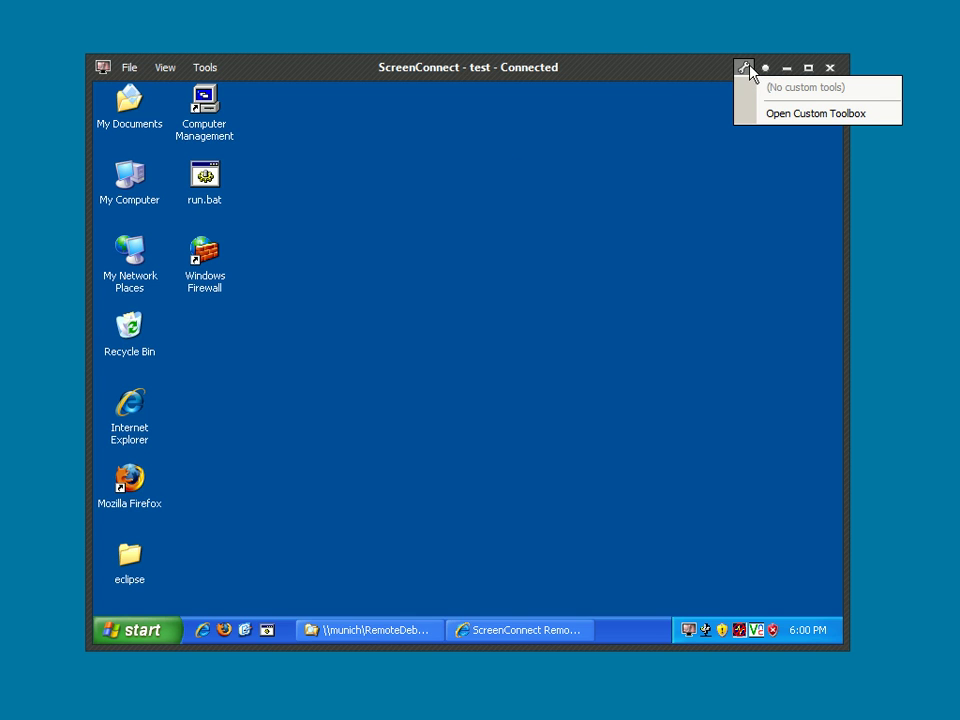
left_click(205, 67)
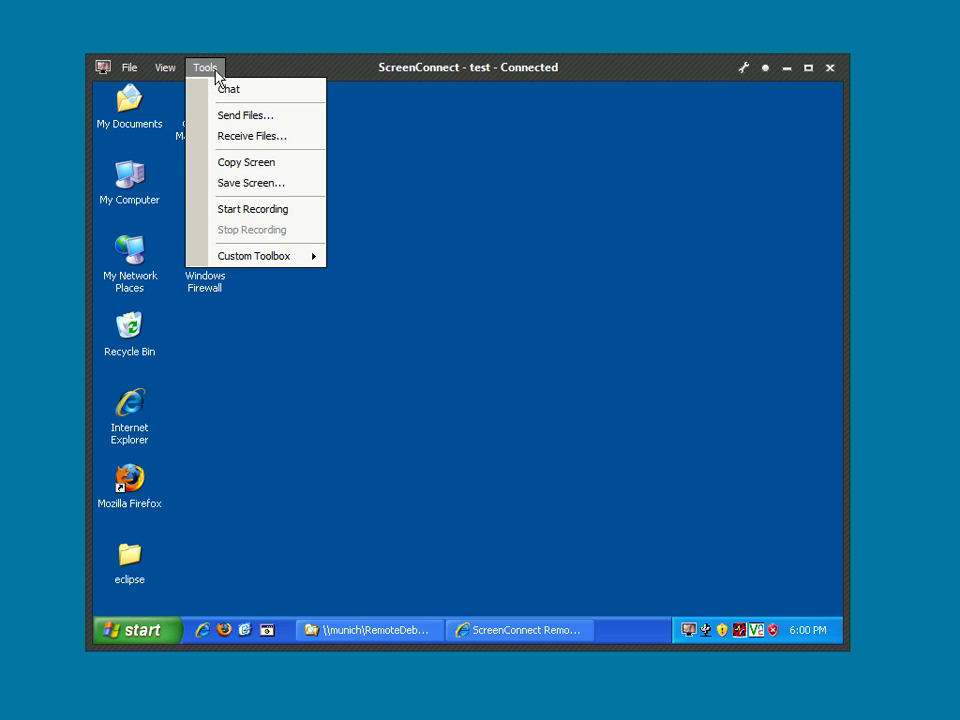
mouse_move(251, 259)
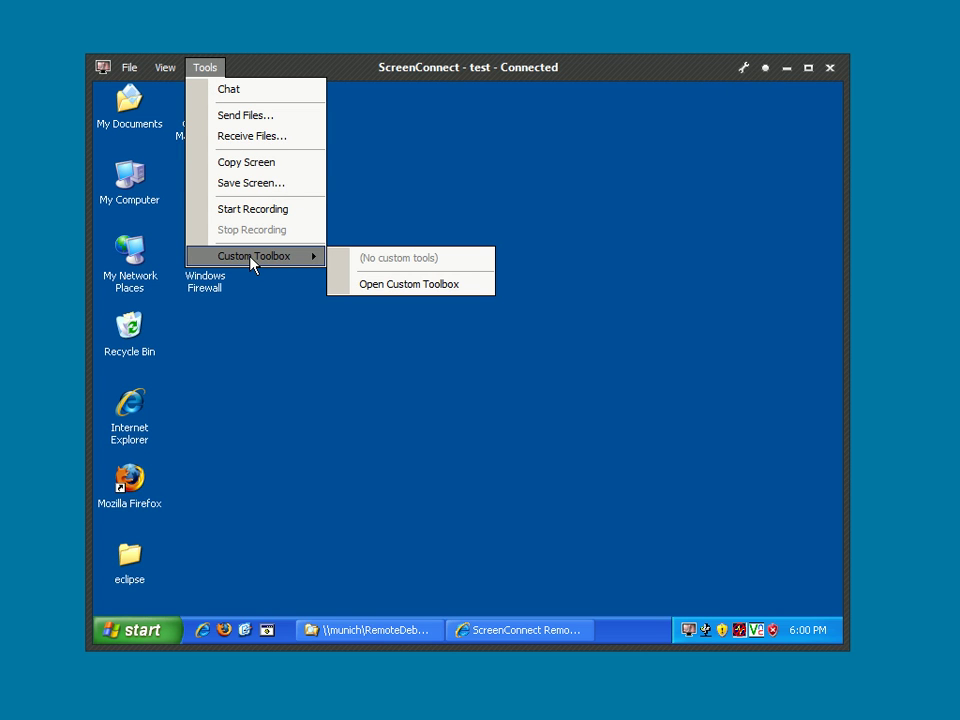
left_click(425, 202)
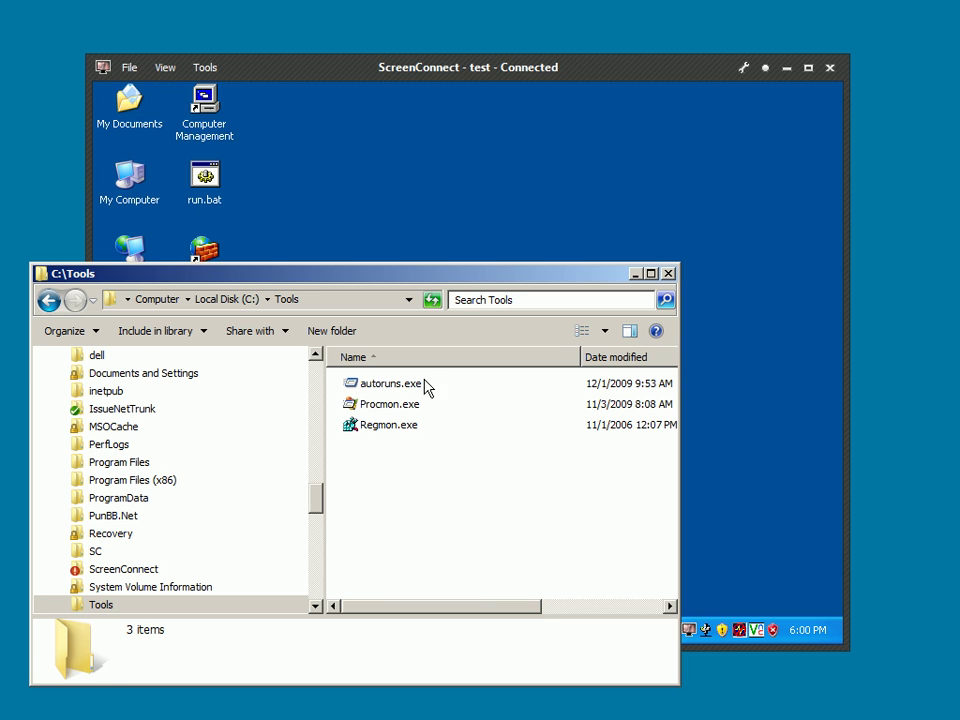
Add autoruns.exe from the C:\Tools folder to the session's custom toolbox.
left_click(420, 385)
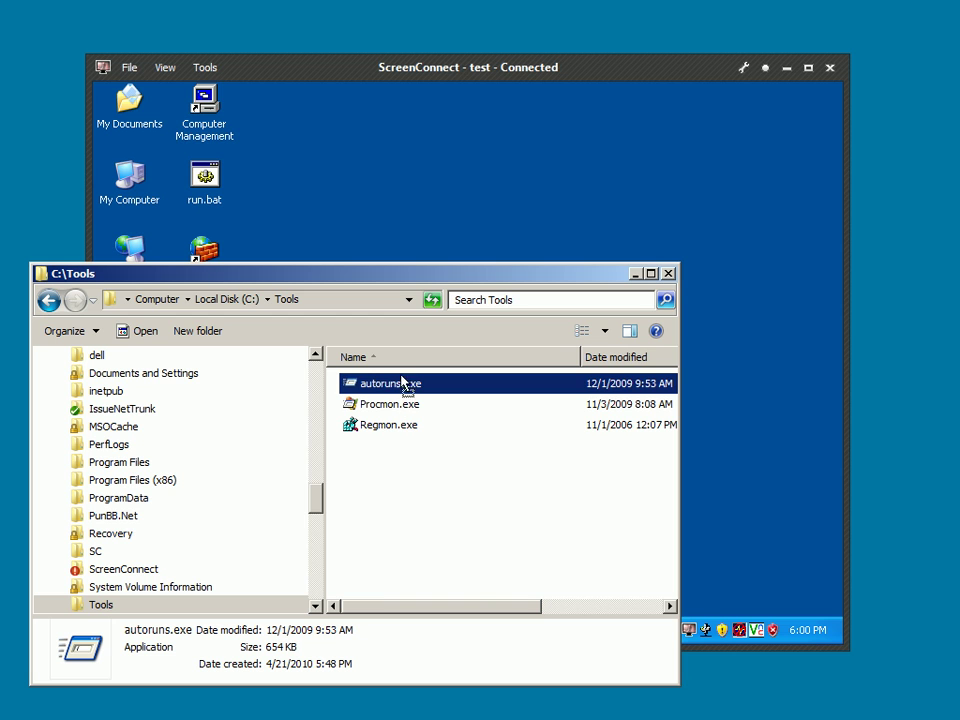
left_click_drag(392, 386, 744, 72)
left_click(743, 67)
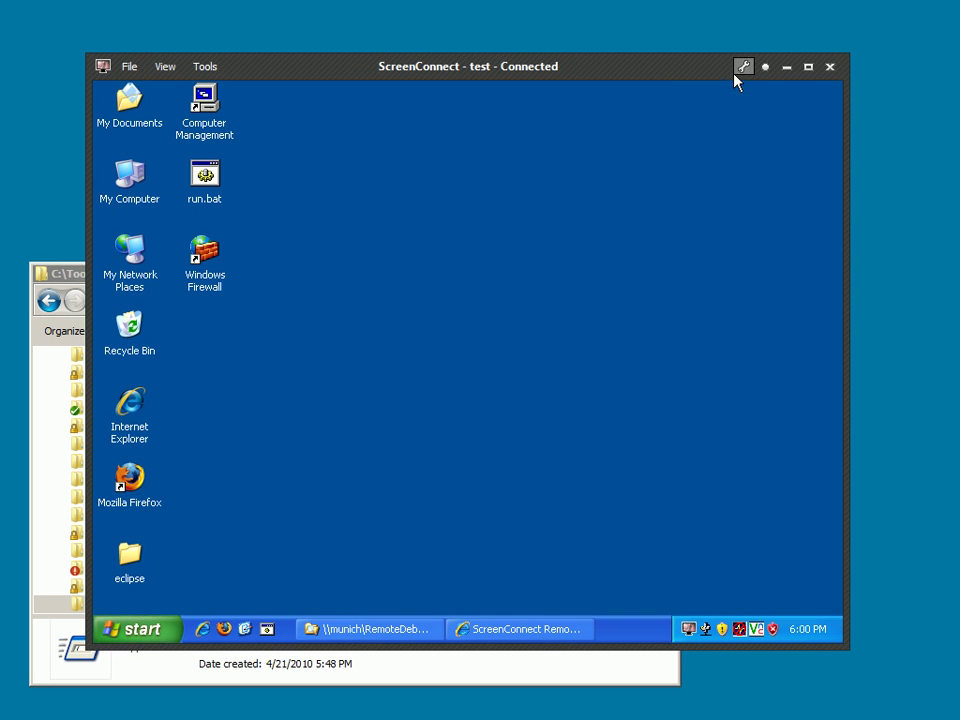
Run autoruns.exe from the custom toolbox on the remote computer, close it, and review the toolbox list.
left_click(762, 86)
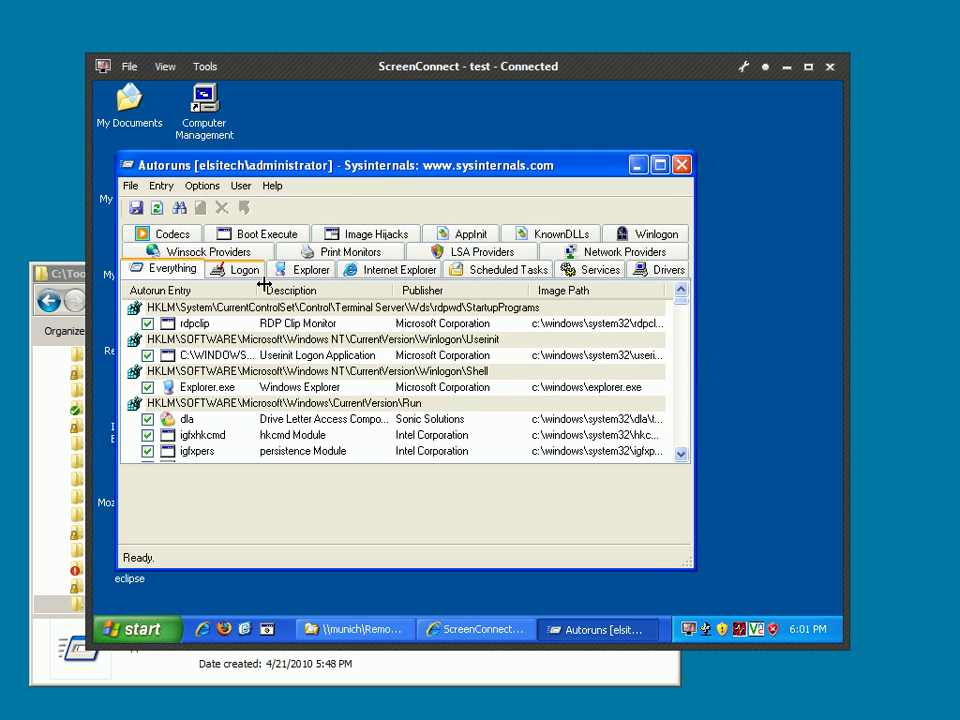
left_click(689, 166)
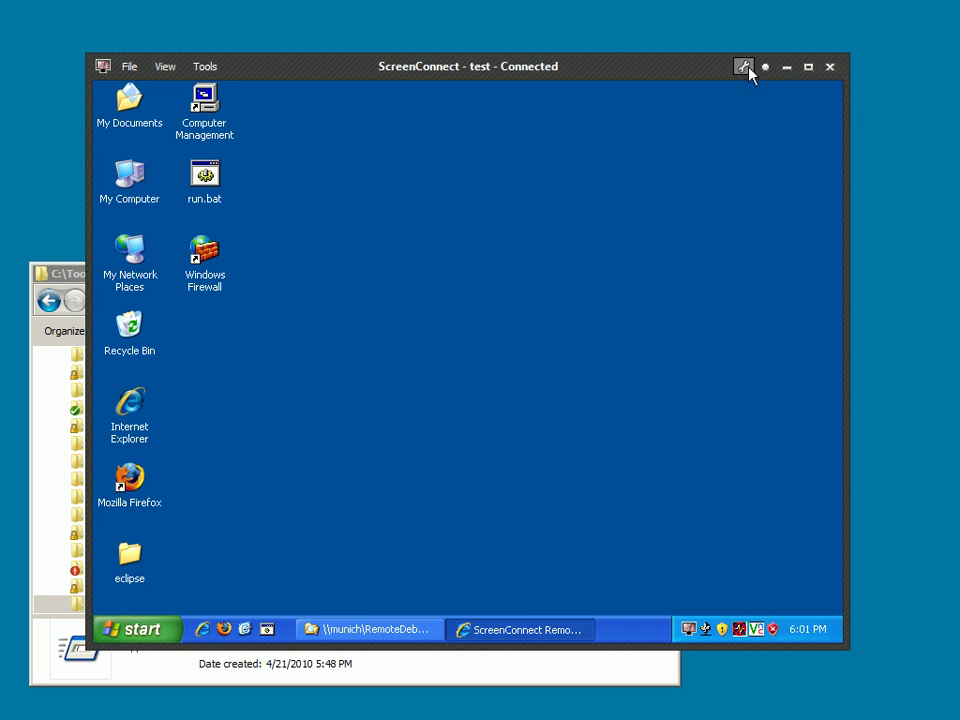
left_click(746, 68)
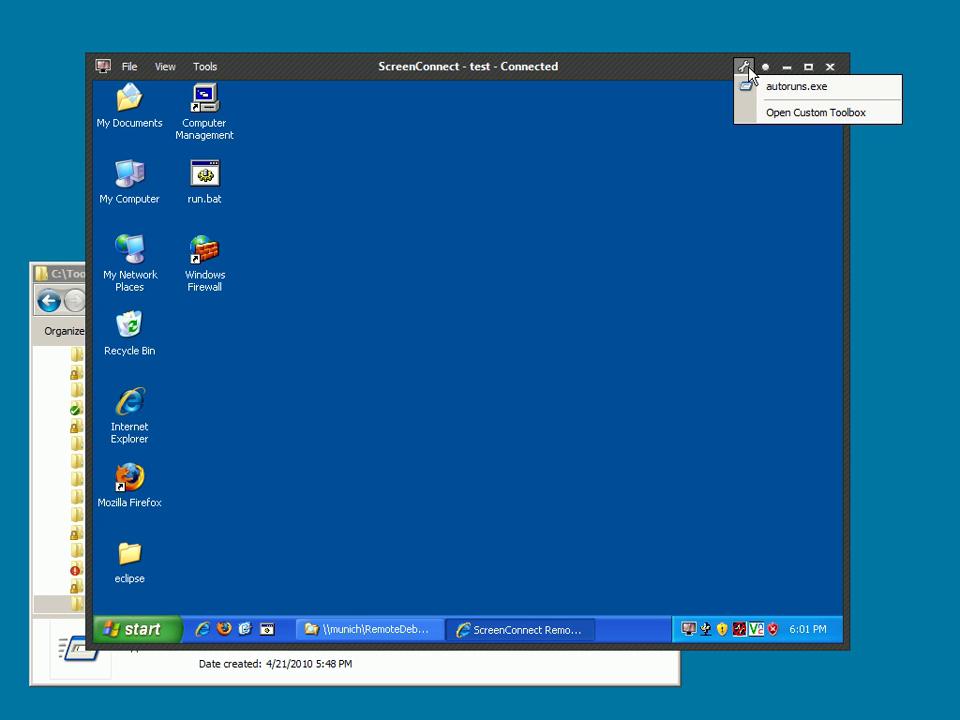
left_click(546, 181)
Add Procmon.exe from the C:\Tools folder to the custom toolbox and review the list of tools.
left_click(66, 302)
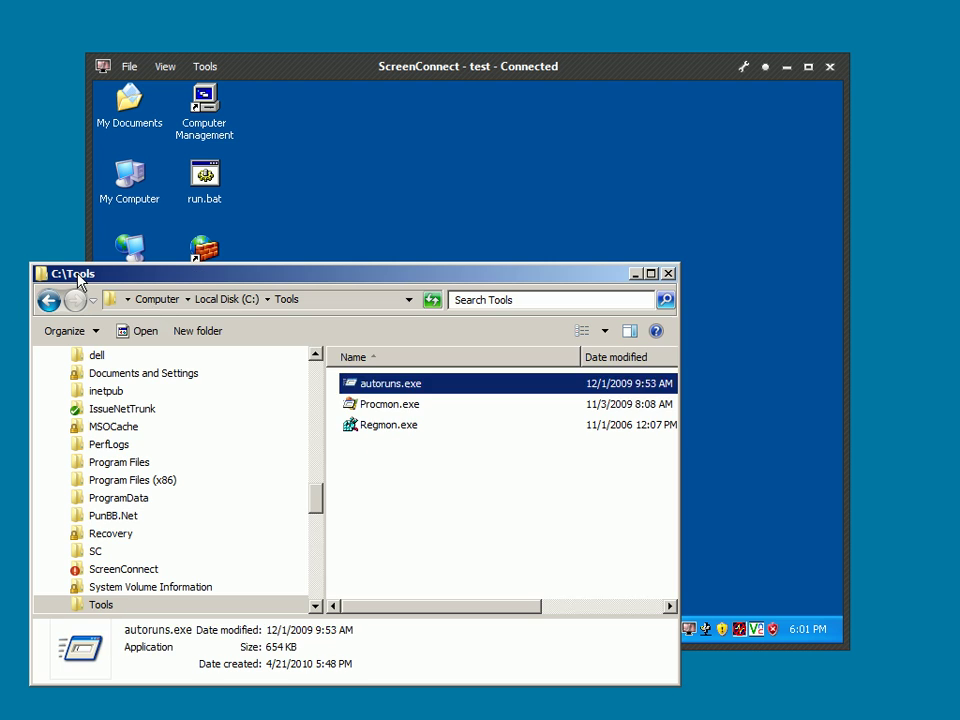
left_click(390, 449)
left_click_drag(381, 408, 692, 102)
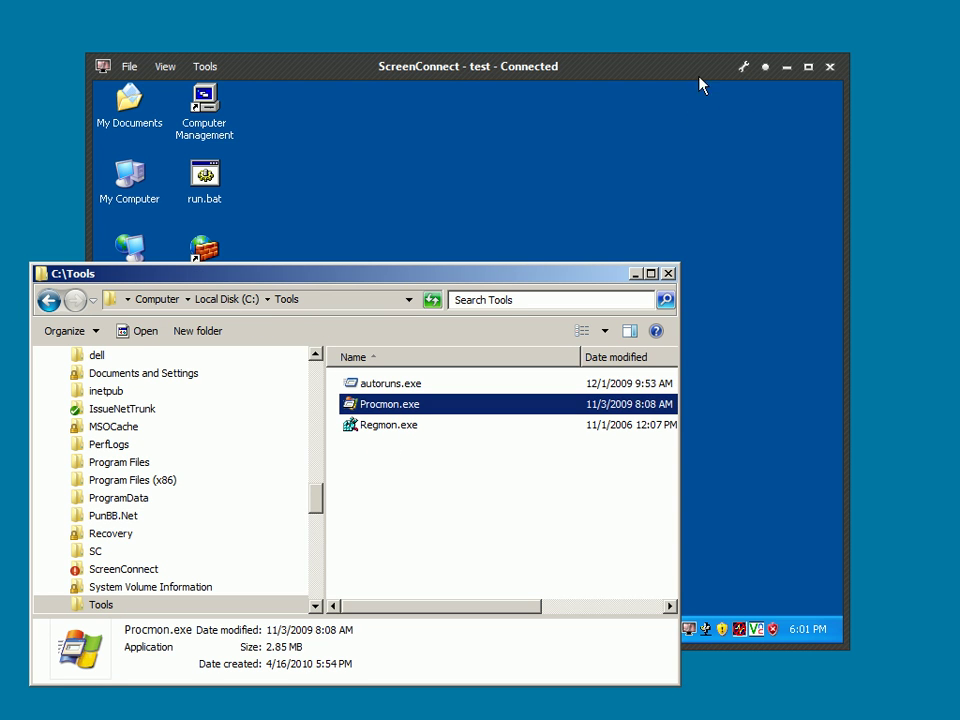
left_click(700, 85)
left_click(746, 66)
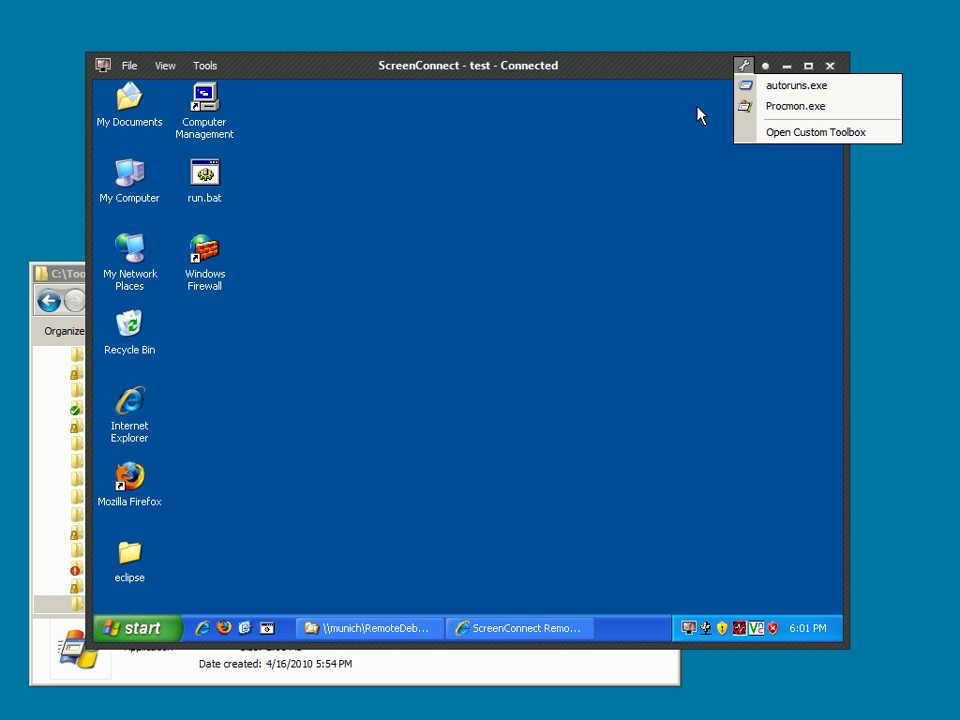
Open the custom toolbox's local folder to examine its files, then return to the remote session.
left_click(790, 132)
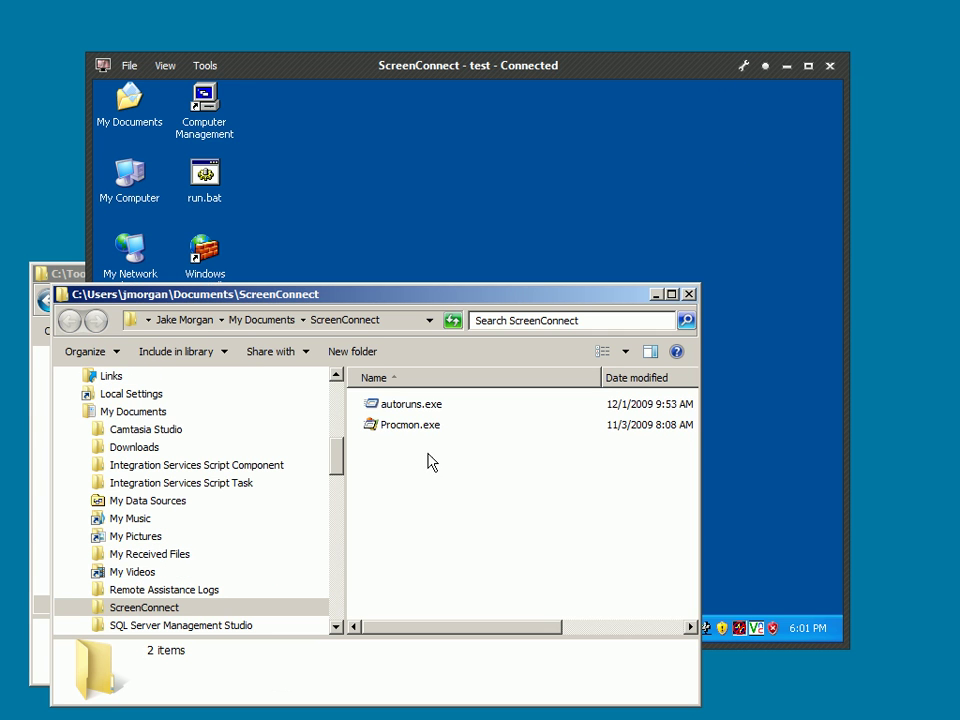
left_click_drag(521, 290, 626, 281)
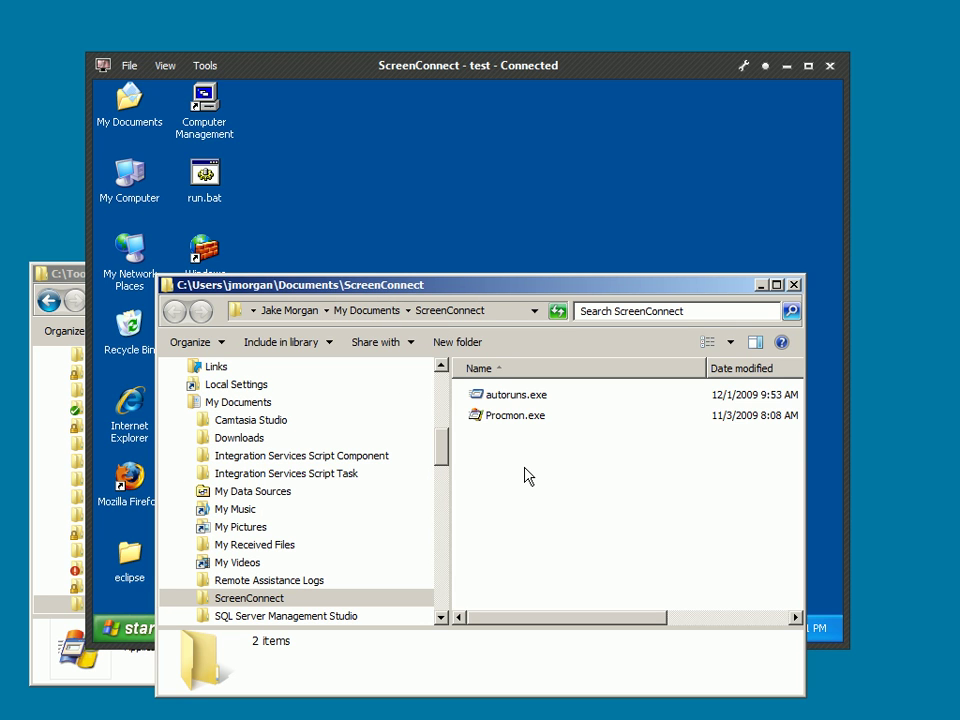
left_click(401, 203)
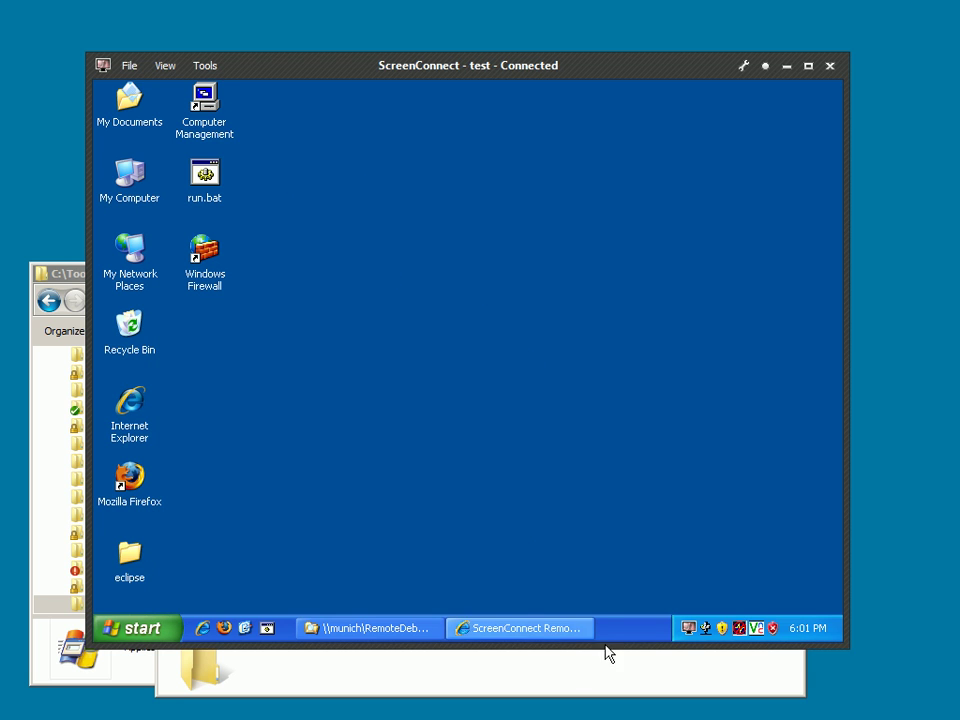
Transfer the remote desktop's Computer Management shortcut to the local ScreenConnect folder through the guest's connection window, and close both windows.
left_click(210, 112)
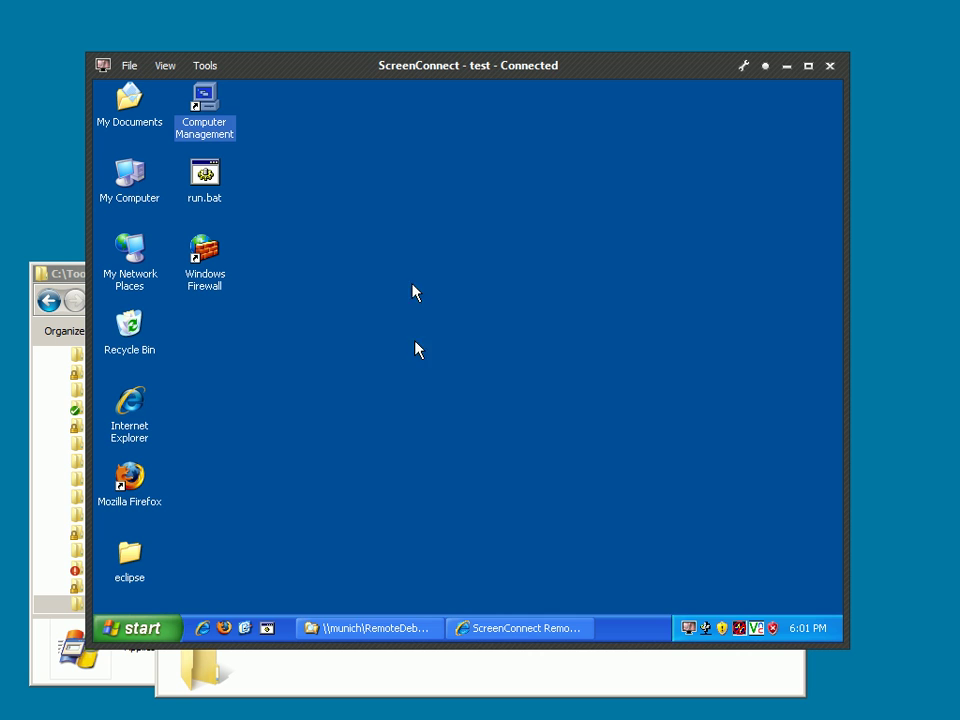
double_click(687, 628)
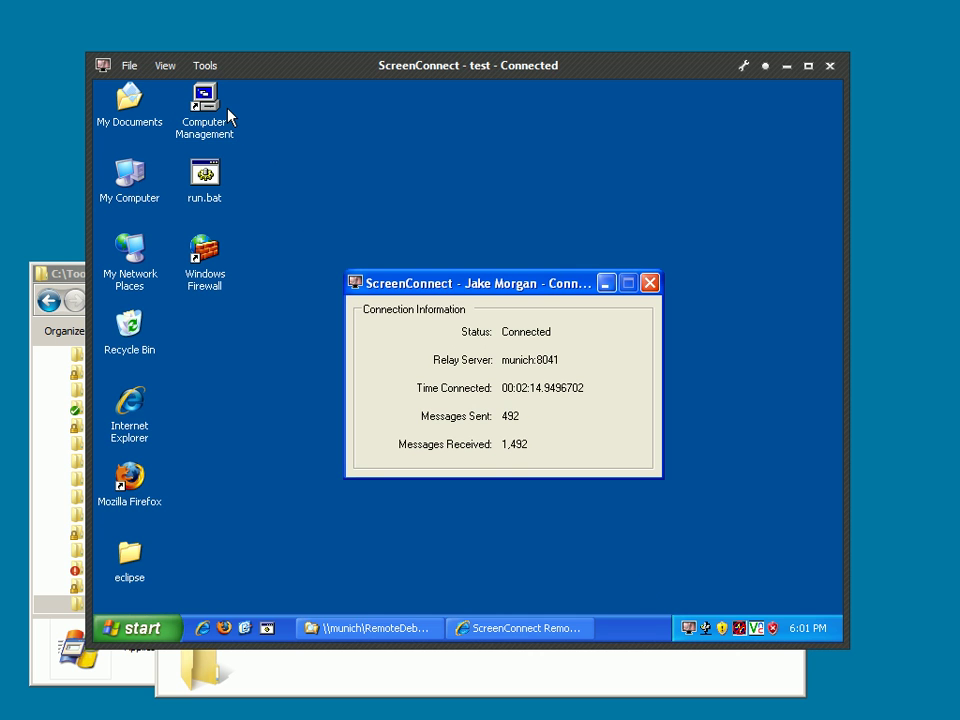
left_click_drag(229, 117, 446, 298)
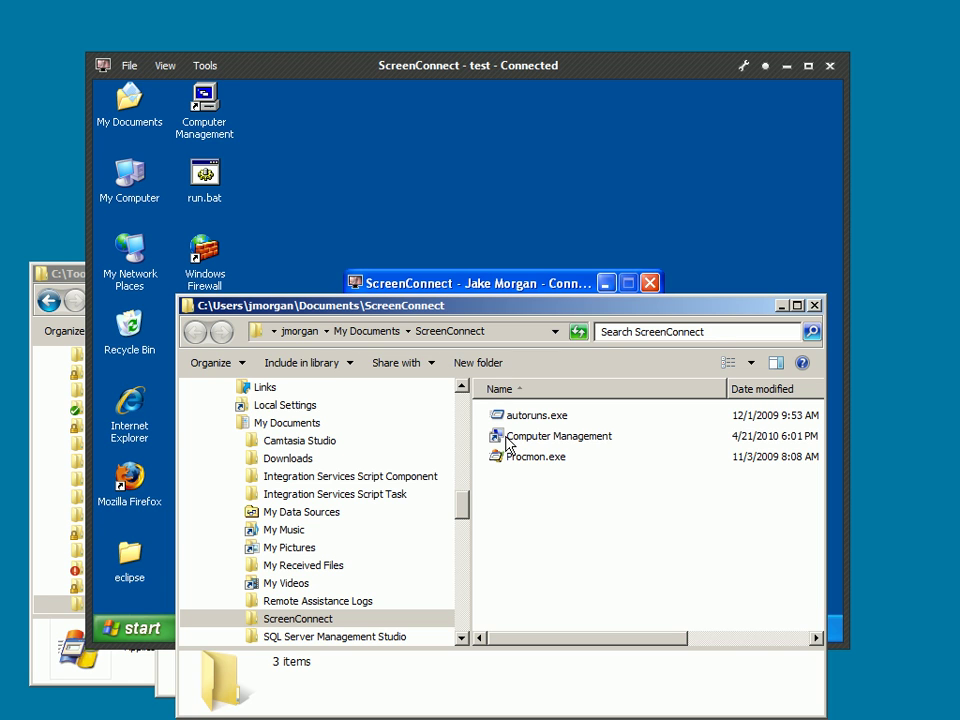
left_click(814, 304)
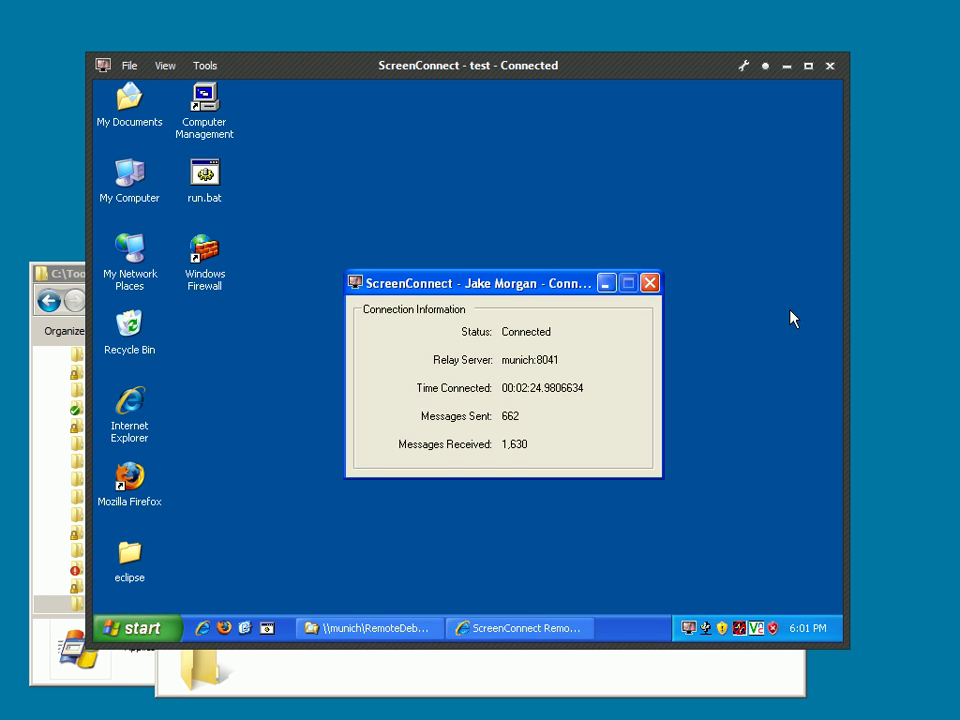
left_click(651, 284)
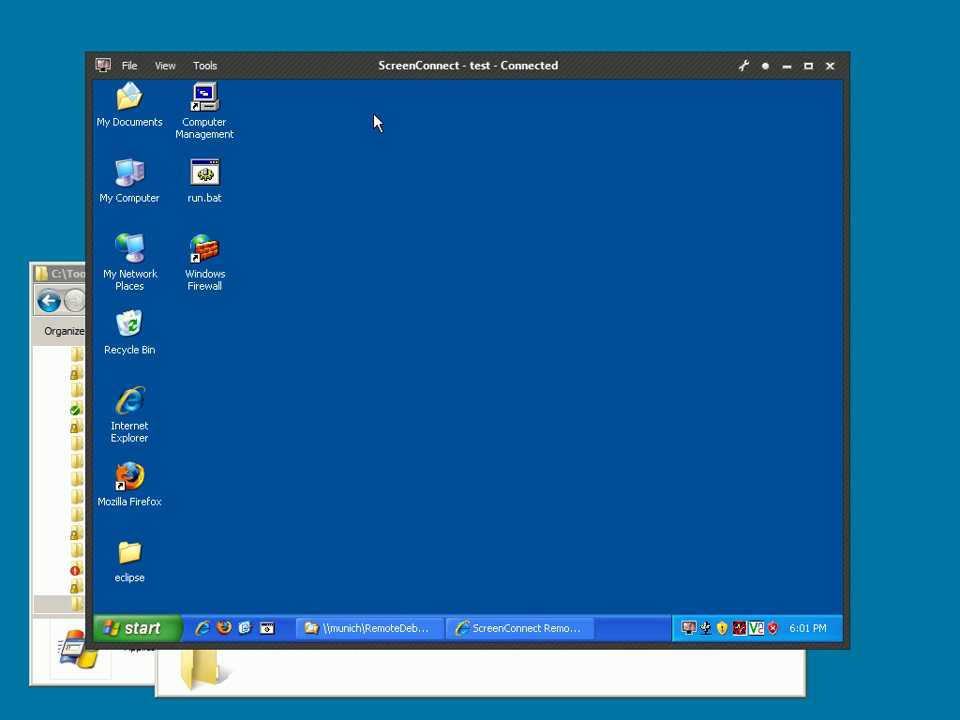
Run Computer Management.lnk from the custom toolbox on the remote computer, then close its window.
left_click(743, 65)
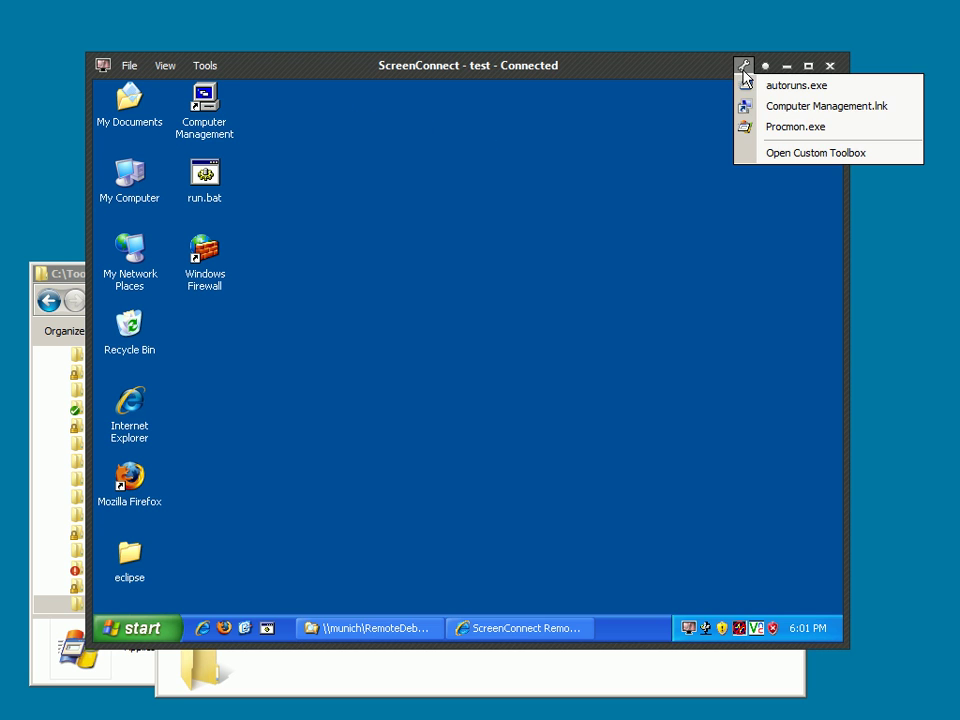
left_click(770, 117)
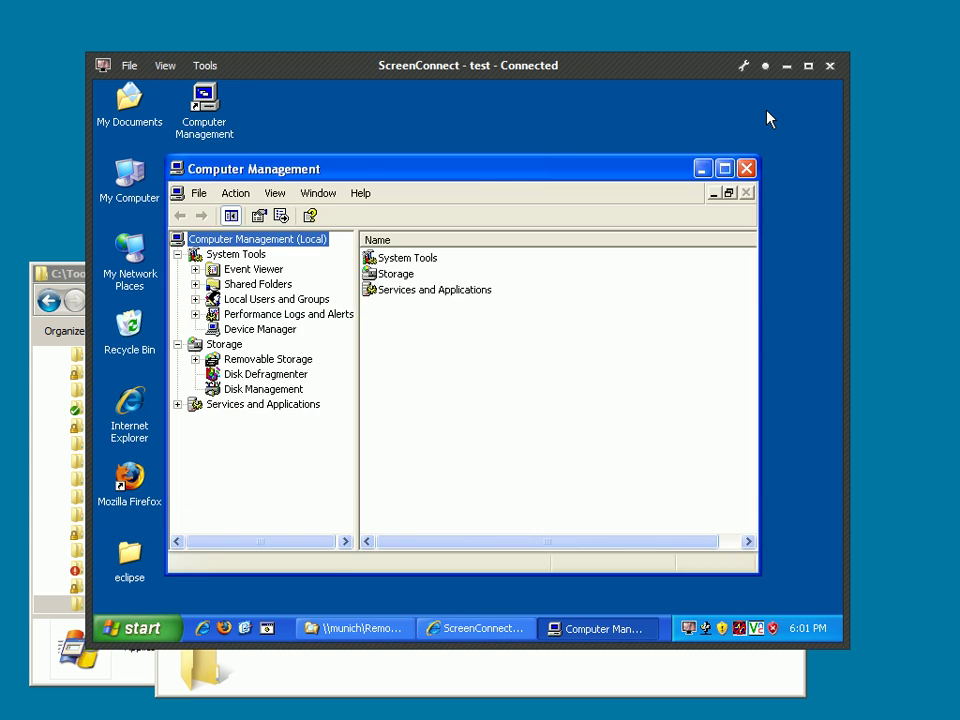
left_click_drag(495, 176, 497, 143)
left_click(772, 134)
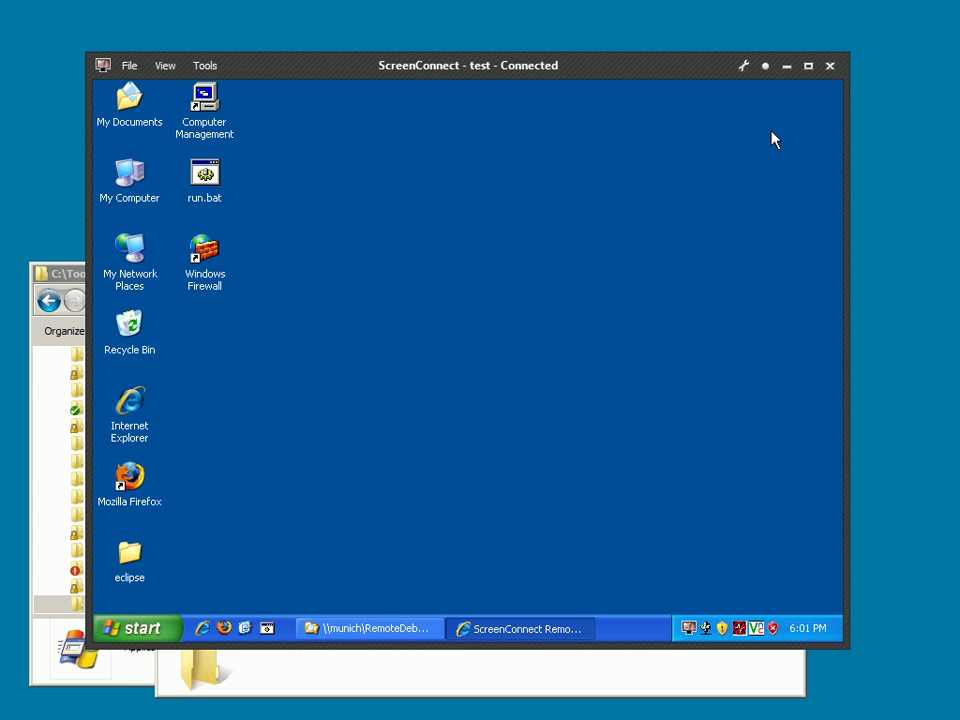
Reopen the custom toolbox folder to review its files, then recheck the tool list in the session window.
left_click(744, 67)
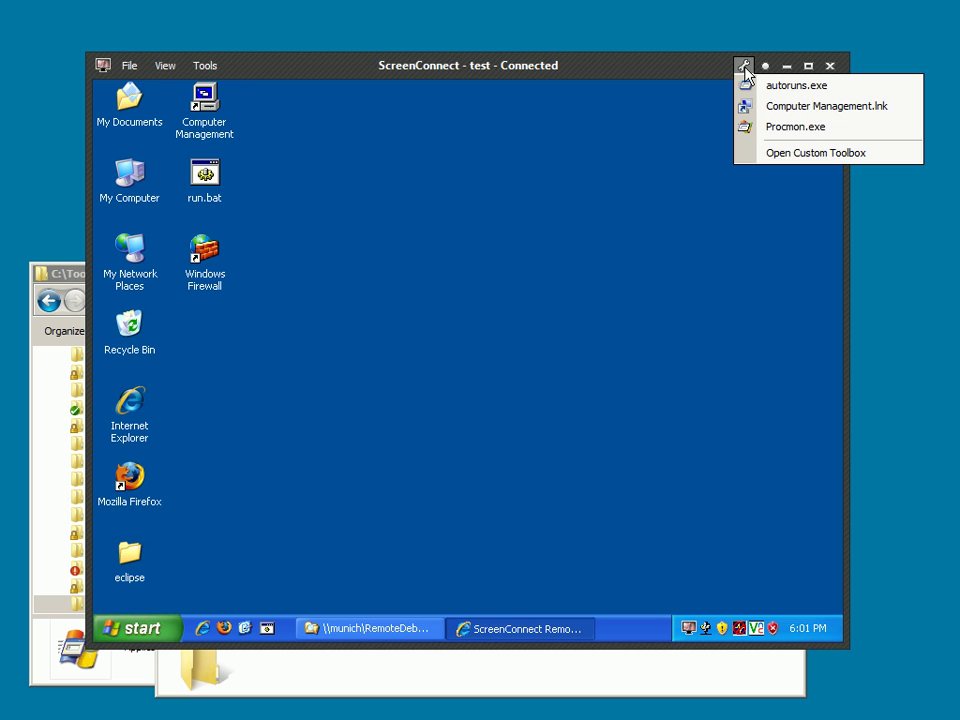
left_click(792, 154)
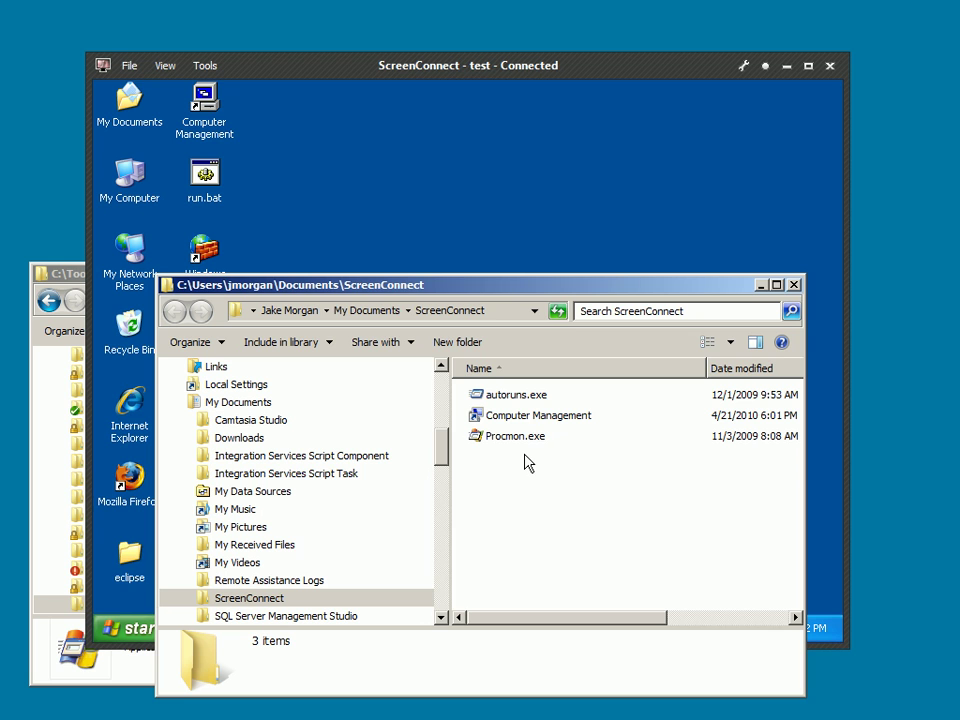
left_click(575, 202)
left_click(743, 66)
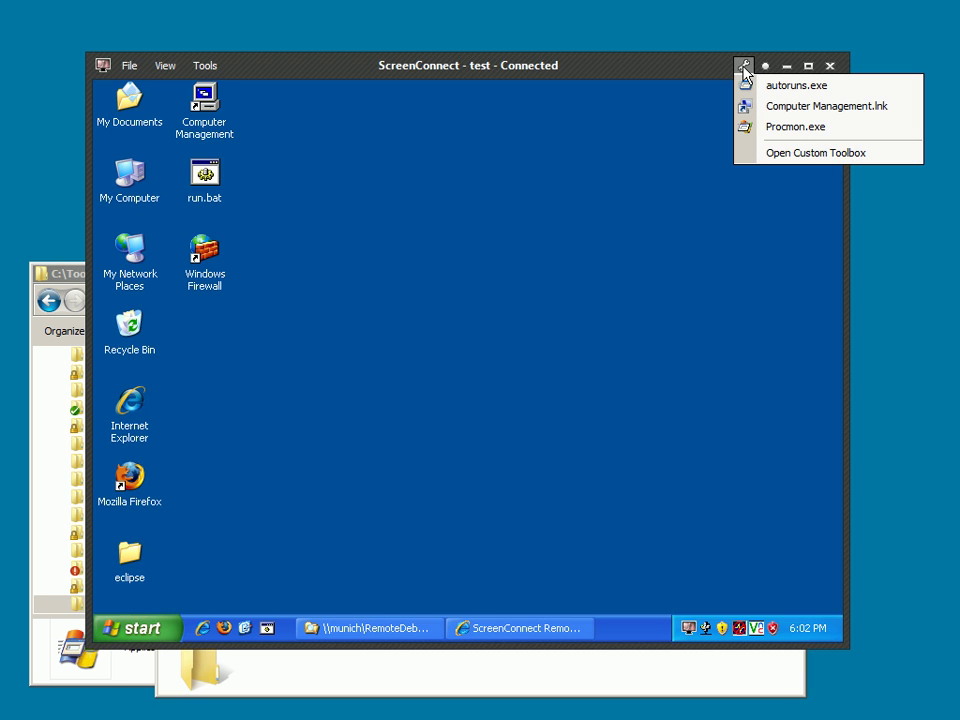
left_click(619, 201)
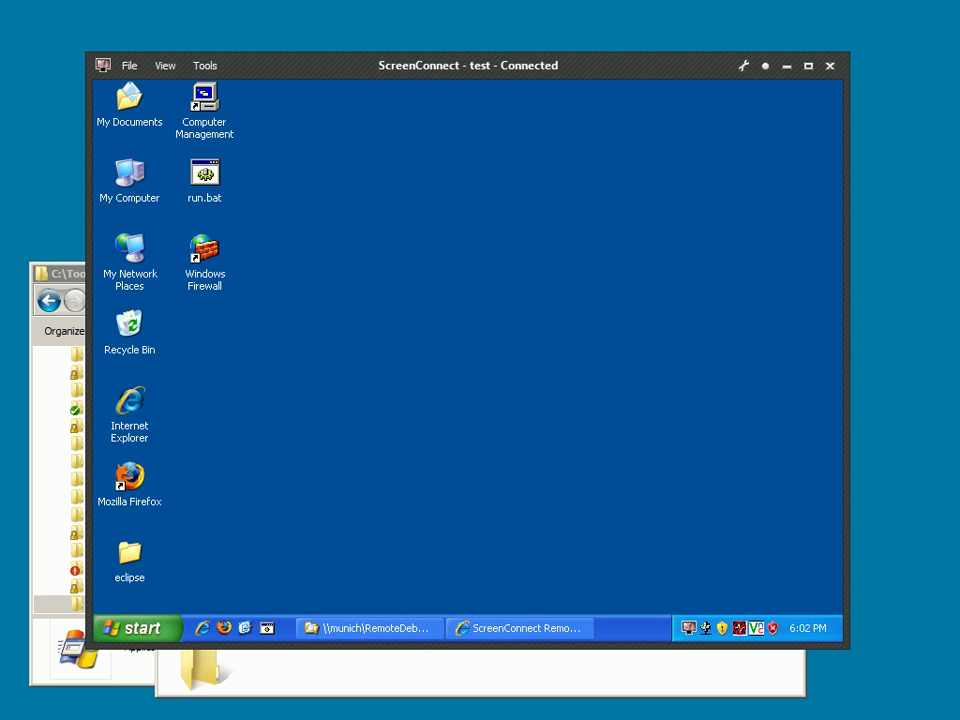
Switch to the local command prompt, run iexpress again, and move the IExpress Wizard over the session window.
key("alt+Tab")
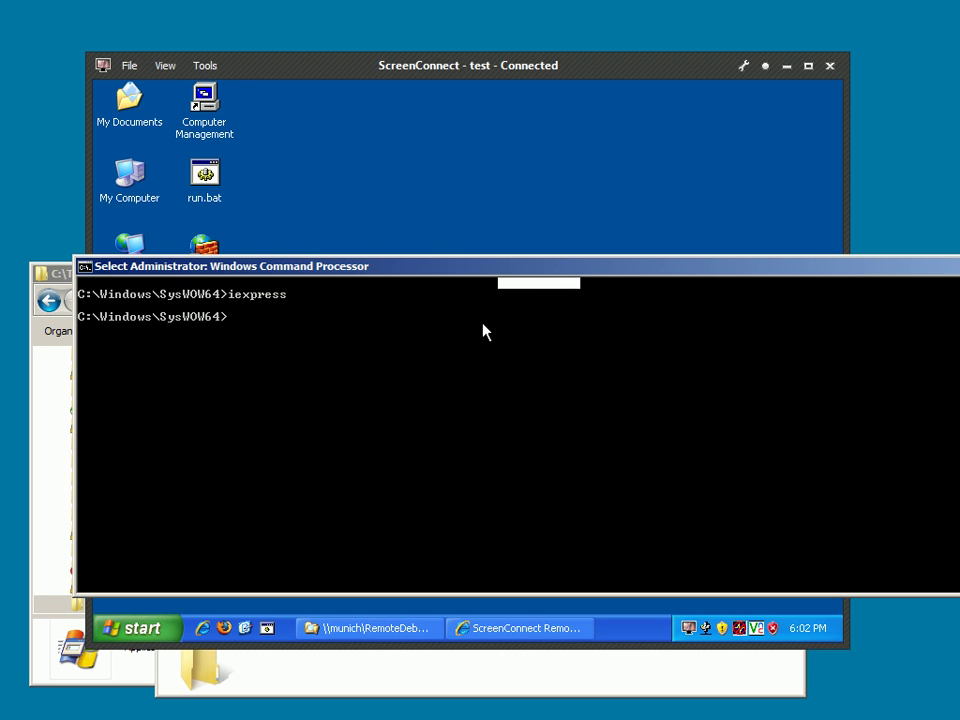
key("Up")
key("Return")
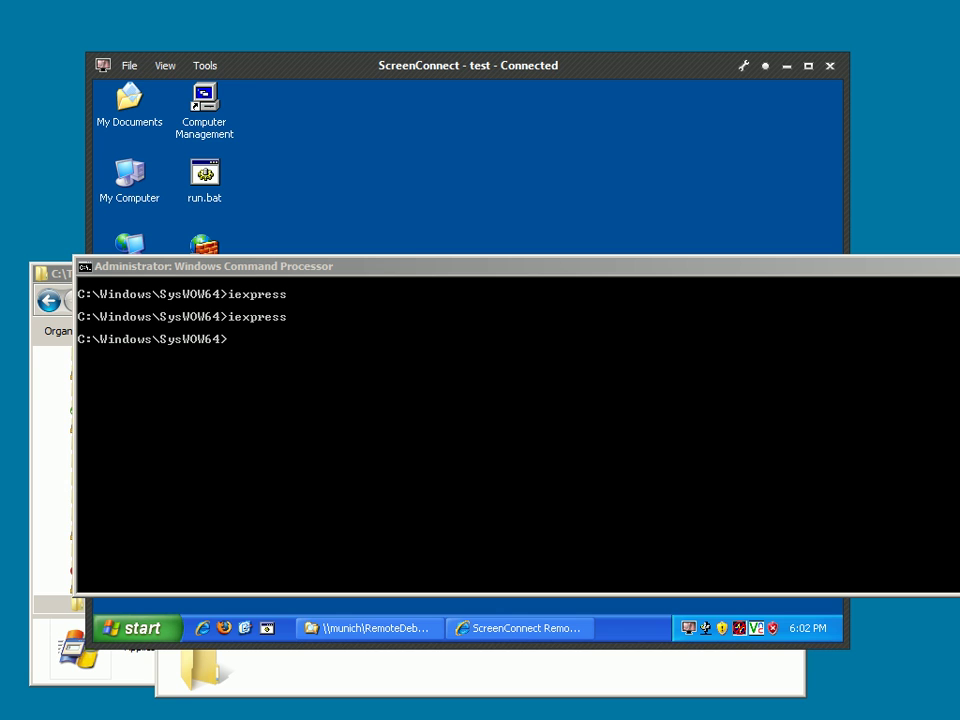
left_click(915, 268)
left_click(424, 245)
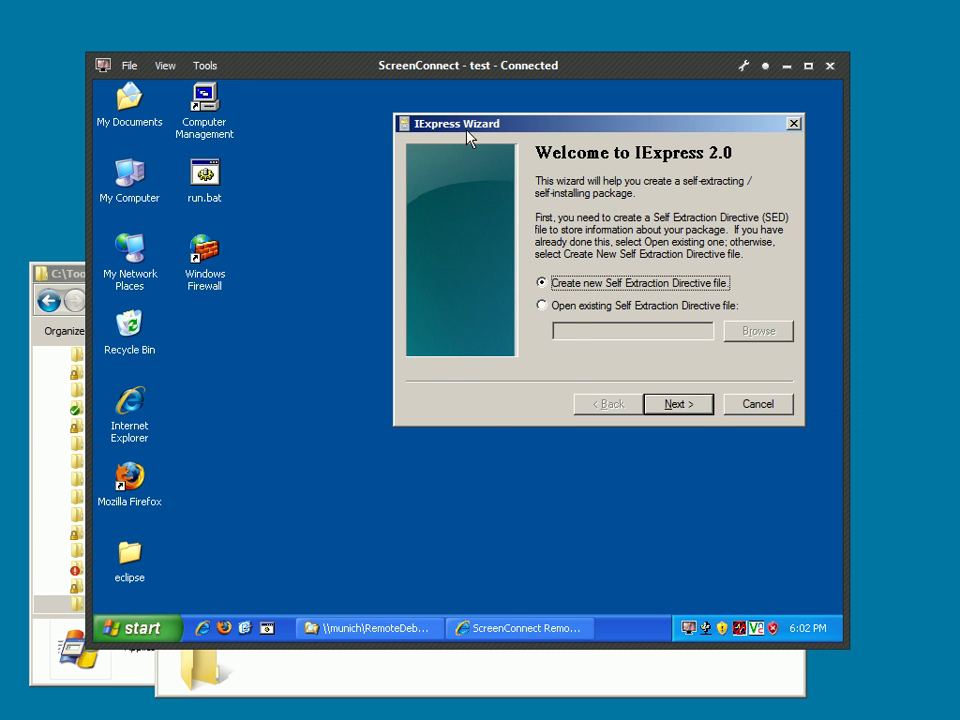
left_click_drag(465, 128, 296, 152)
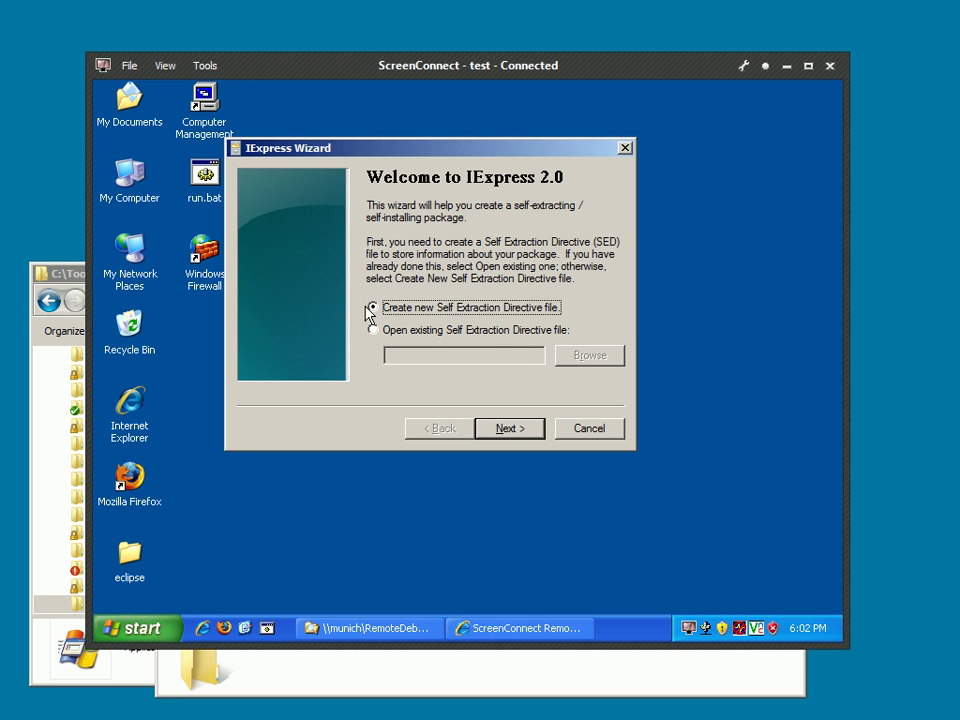
Set up a new Self Extraction Directive that extracts files and runs an installation command, titled "default", without displaying a license.
left_click(523, 430)
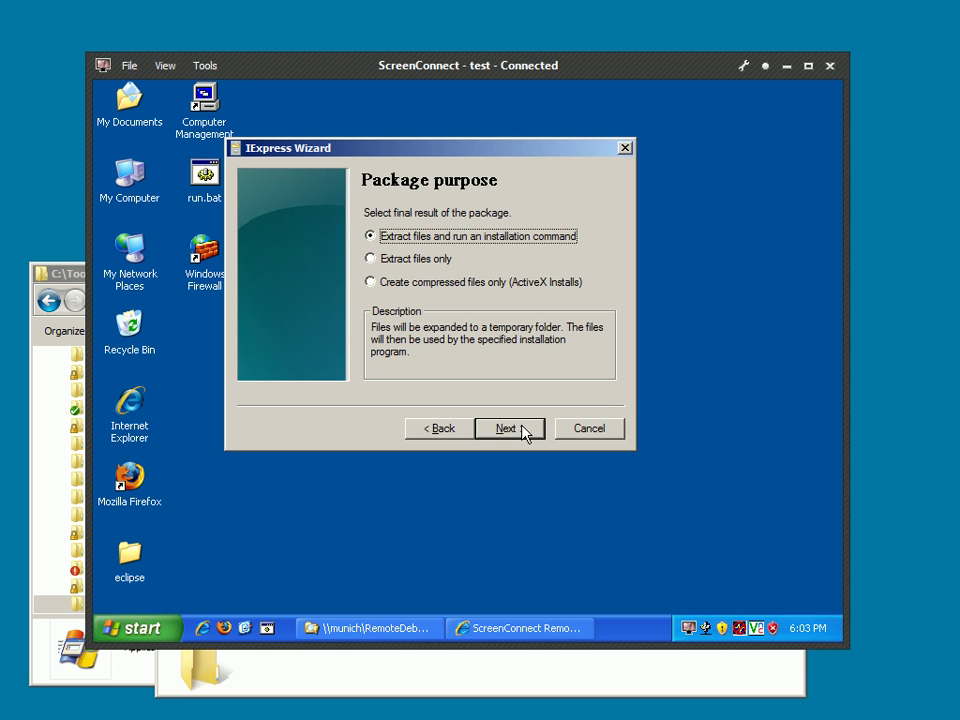
left_click(508, 428)
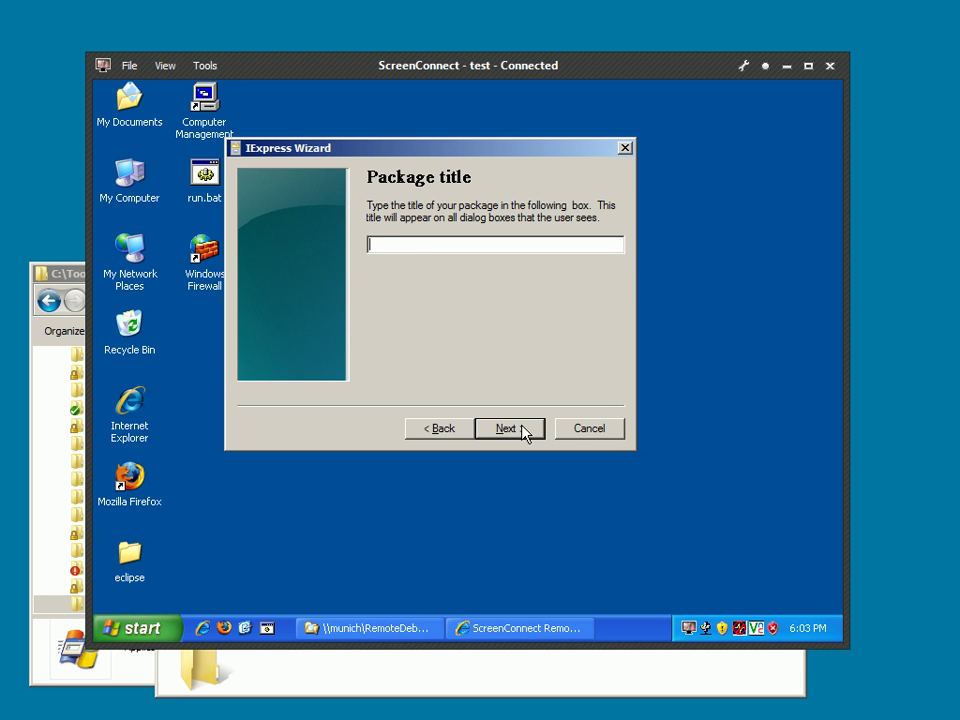
type("default")
left_click(505, 430)
left_click(514, 435)
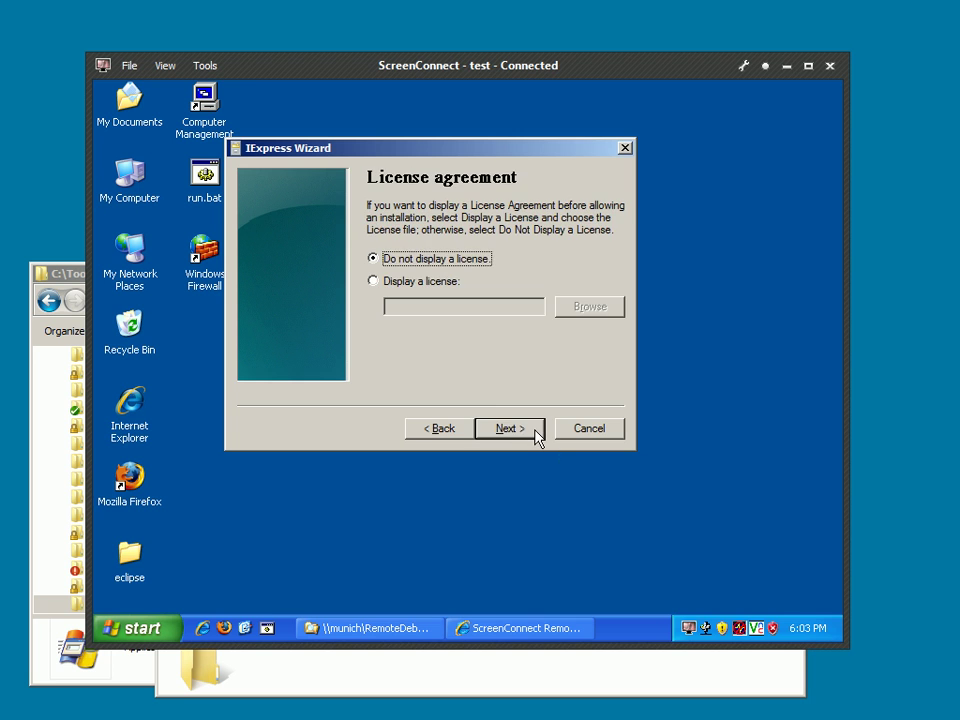
left_click(510, 428)
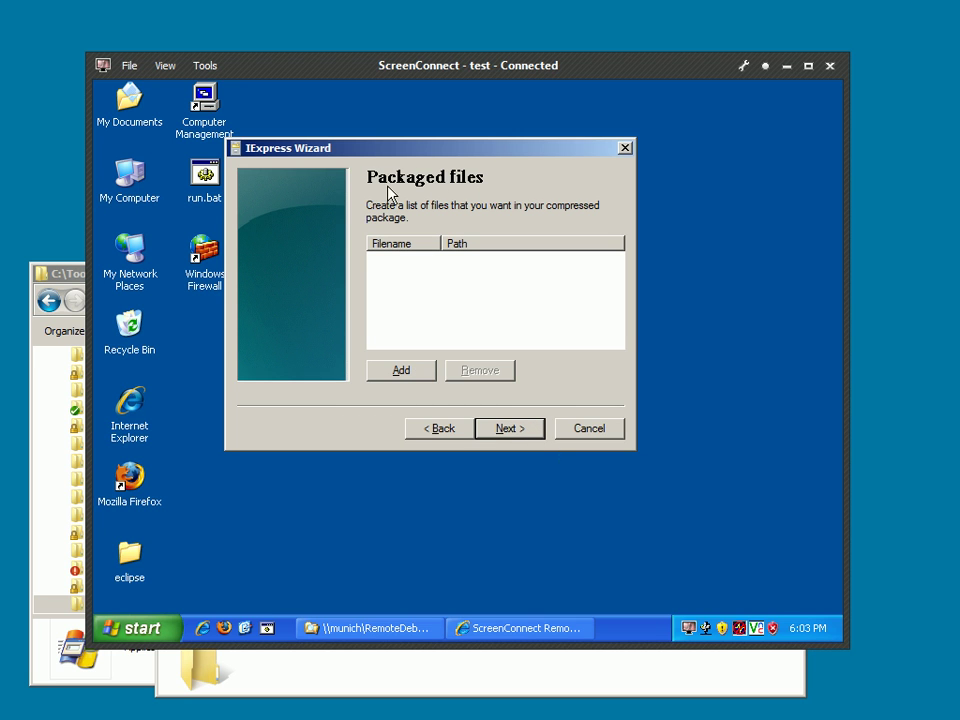
Start adding package files and browse to C:\Program Files\Microsoft SDKs\Windows\v6.0A\Bin in the file selection dialog.
left_click(408, 378)
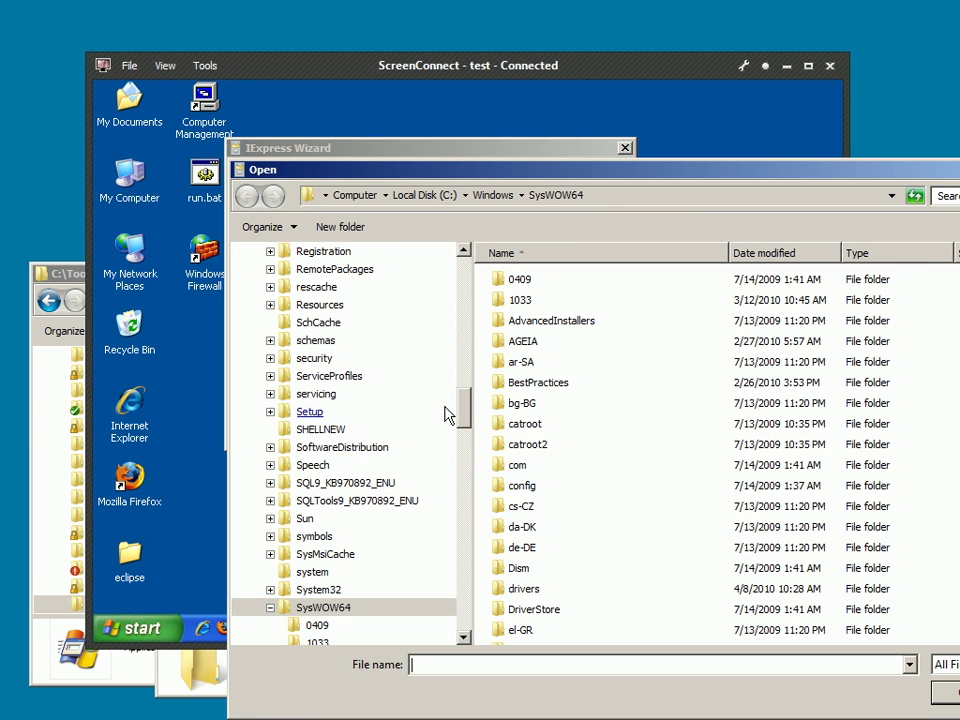
left_click_drag(466, 397, 468, 321)
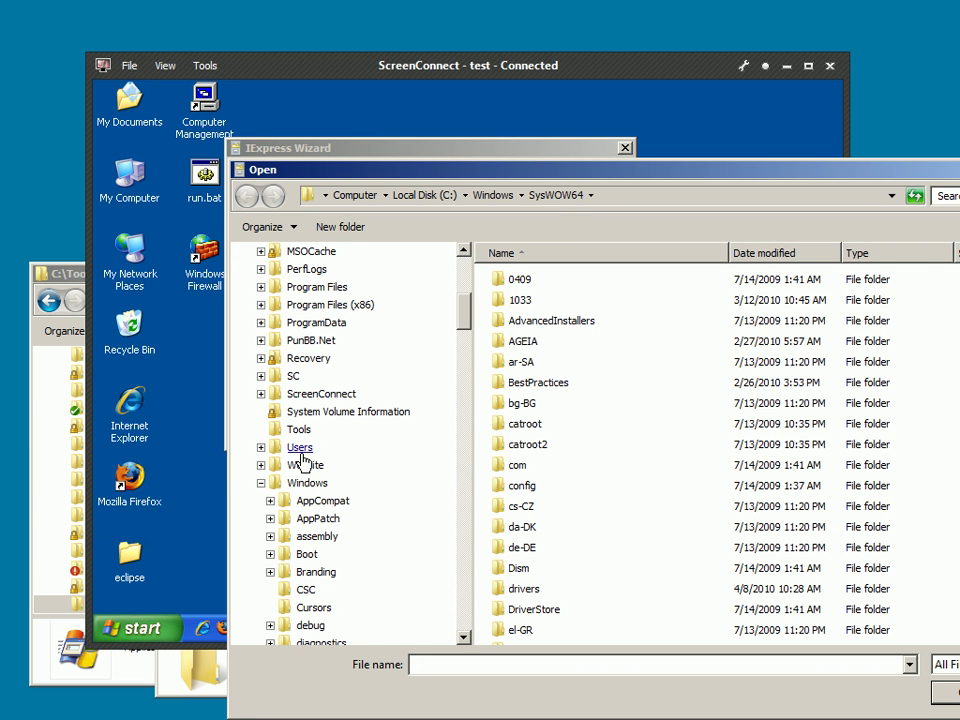
left_click(260, 482)
left_click(261, 287)
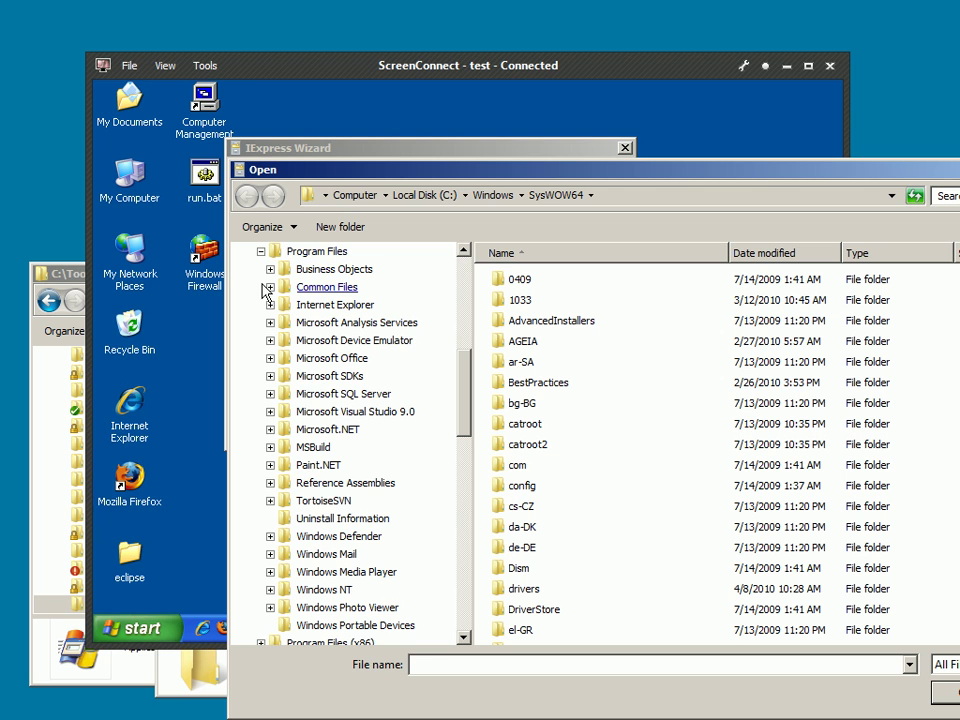
left_click(270, 376)
left_click(280, 393)
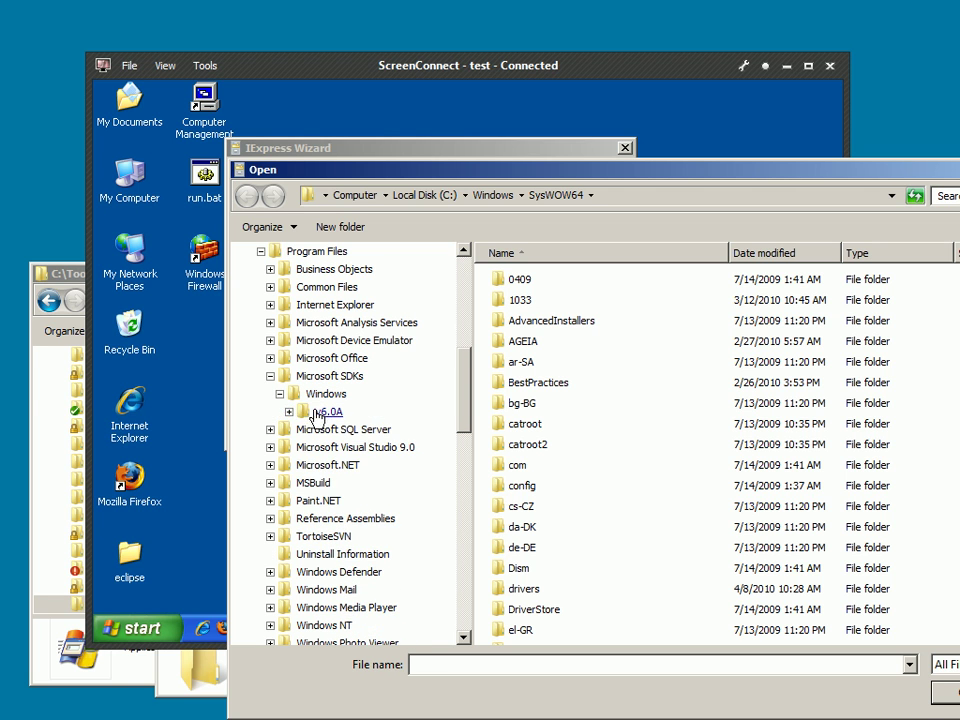
left_click(289, 411)
left_click(313, 430)
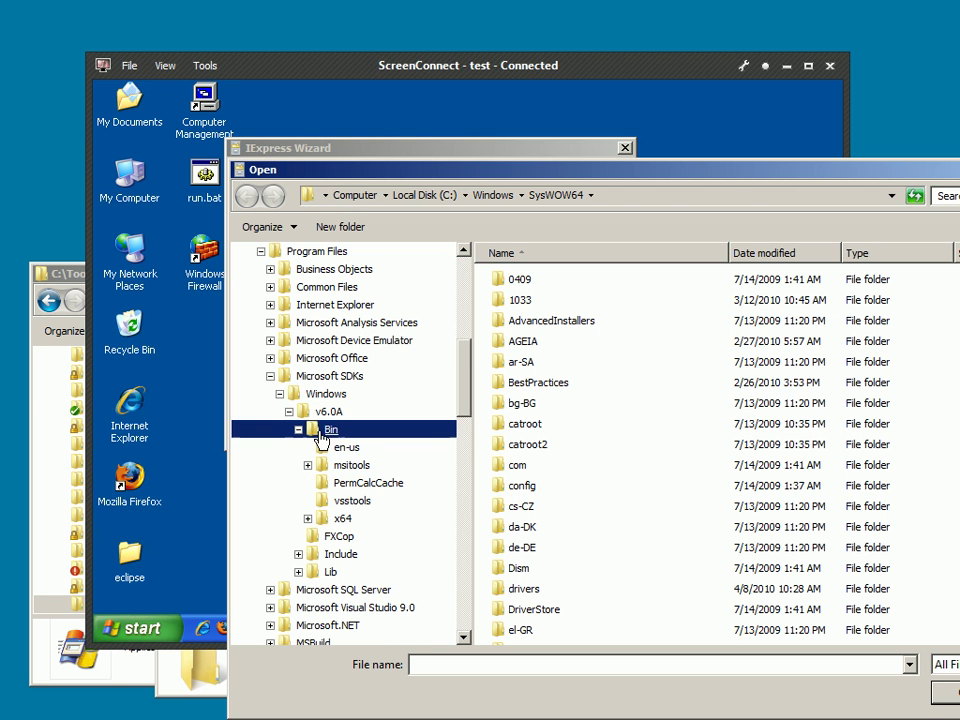
left_click_drag(583, 184, 476, 118)
Add Mdbg.exe, MdbgCore.dll and MdbgDis.dll from the Bin folder to the package and continue to the install program settings.
scroll(840, 212, "down", 15)
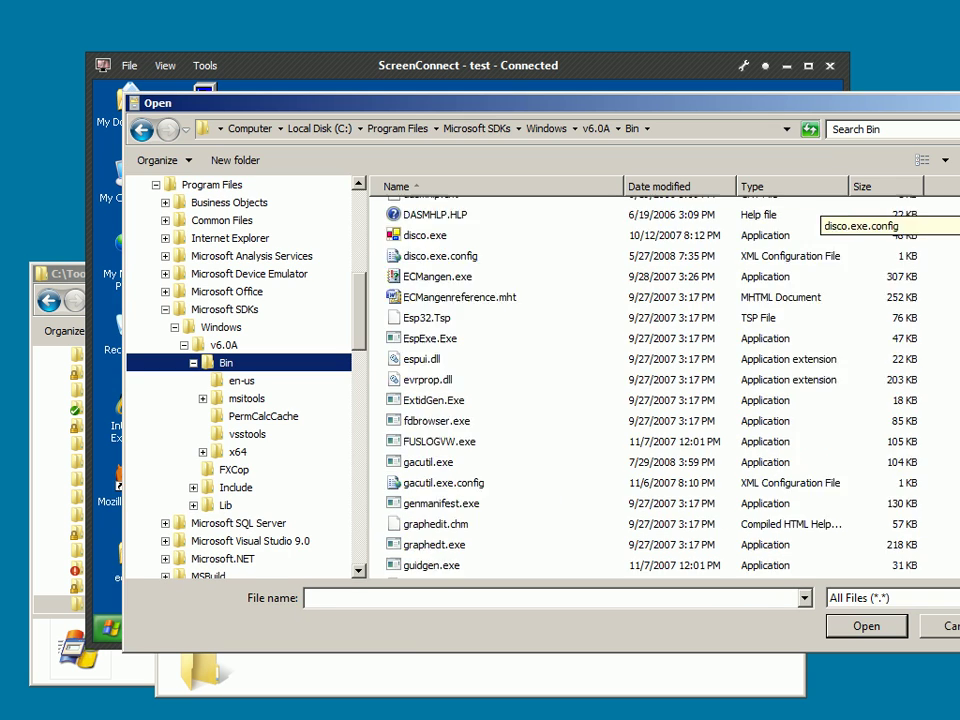
scroll(840, 265, "up", 5)
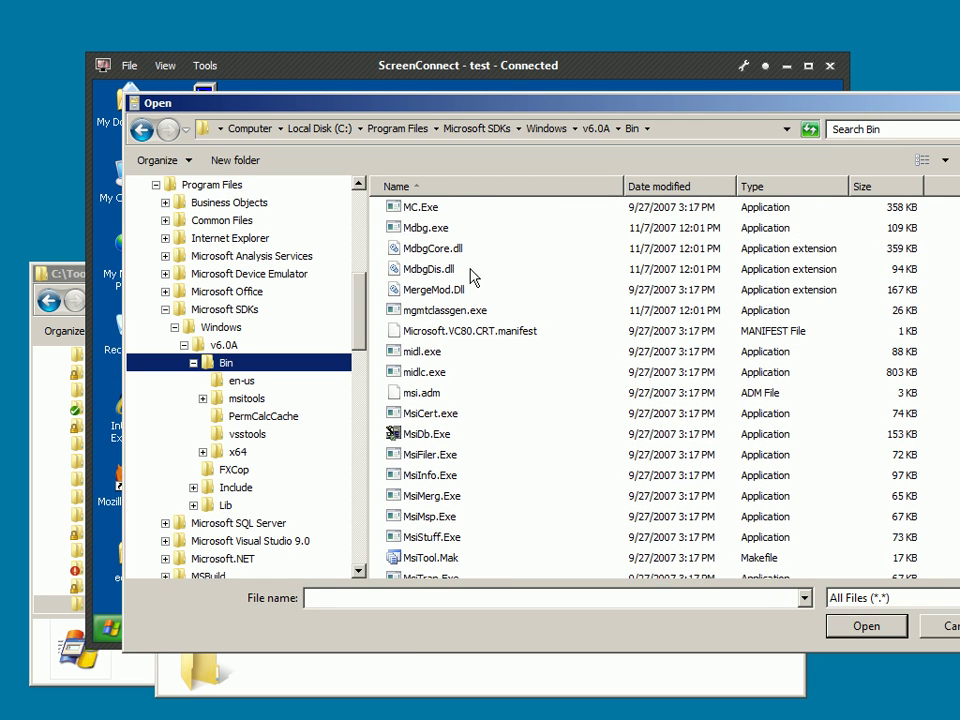
left_click(420, 228)
left_click(437, 272, "shift")
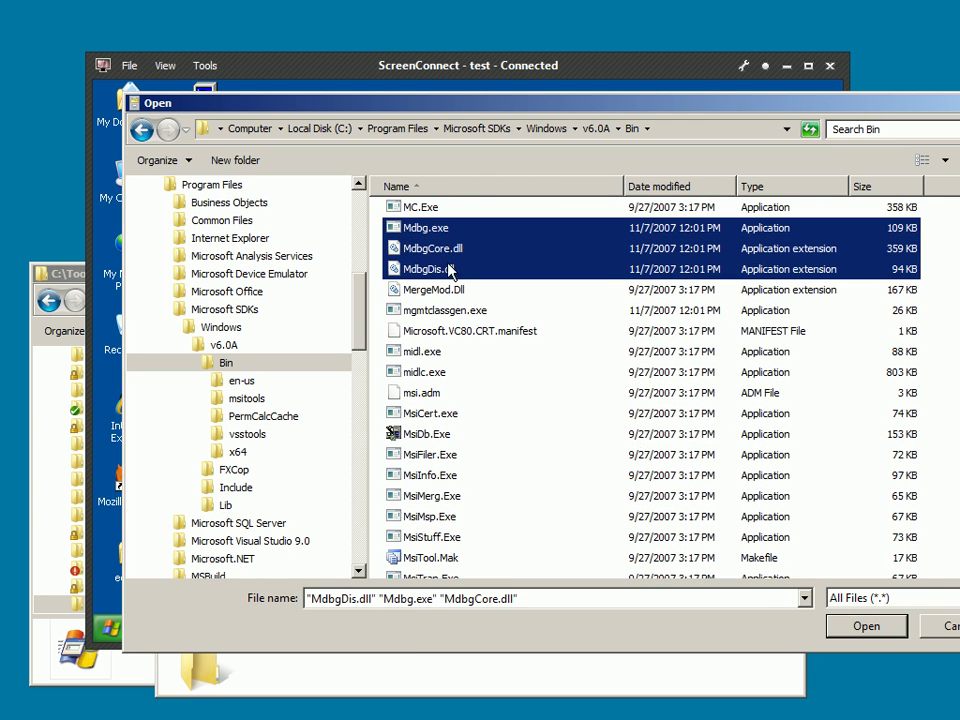
left_click(866, 630)
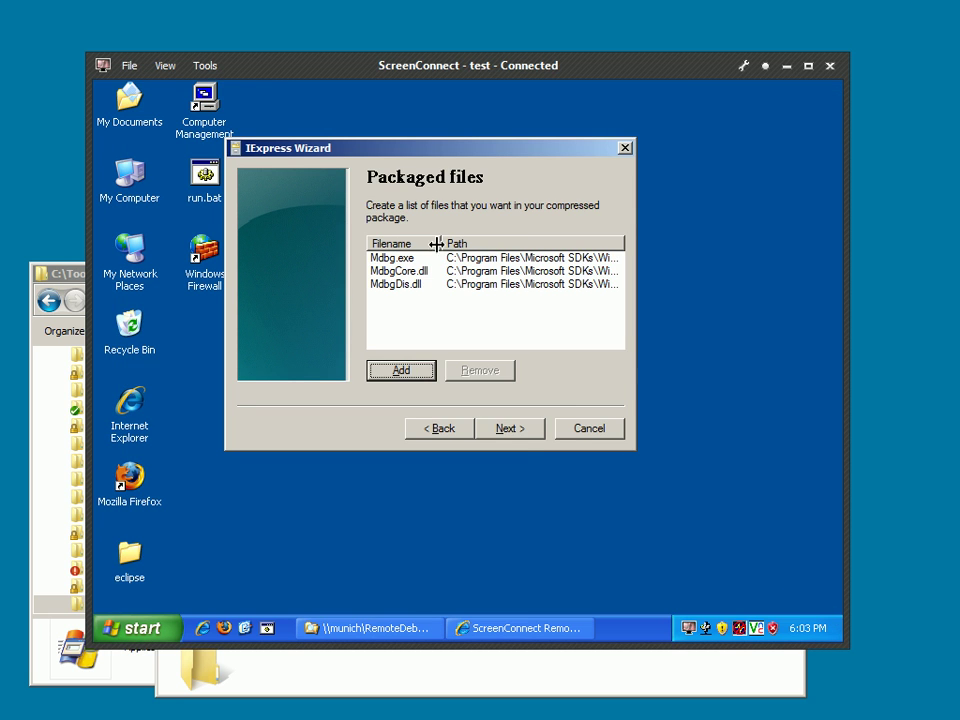
left_click(500, 426)
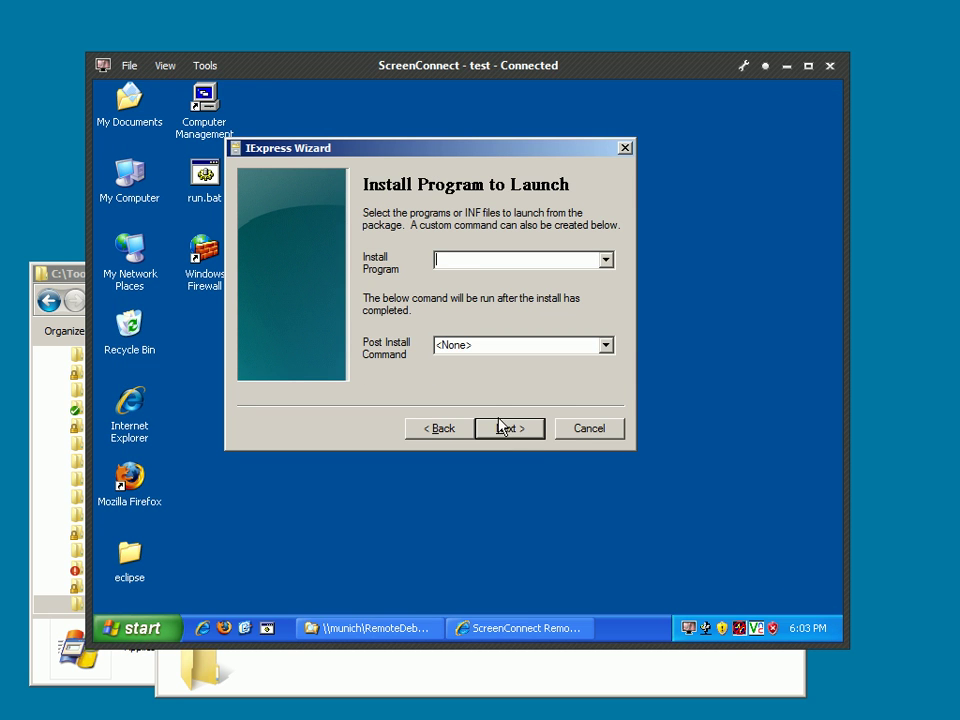
Set Mdbg.exe with the pro command as the install program and accept the defaults up to the package name settings.
left_click(605, 260)
left_click(557, 277)
left_click(511, 261)
type("/pro")
left_click(506, 428)
left_click(505, 429)
left_click(506, 428)
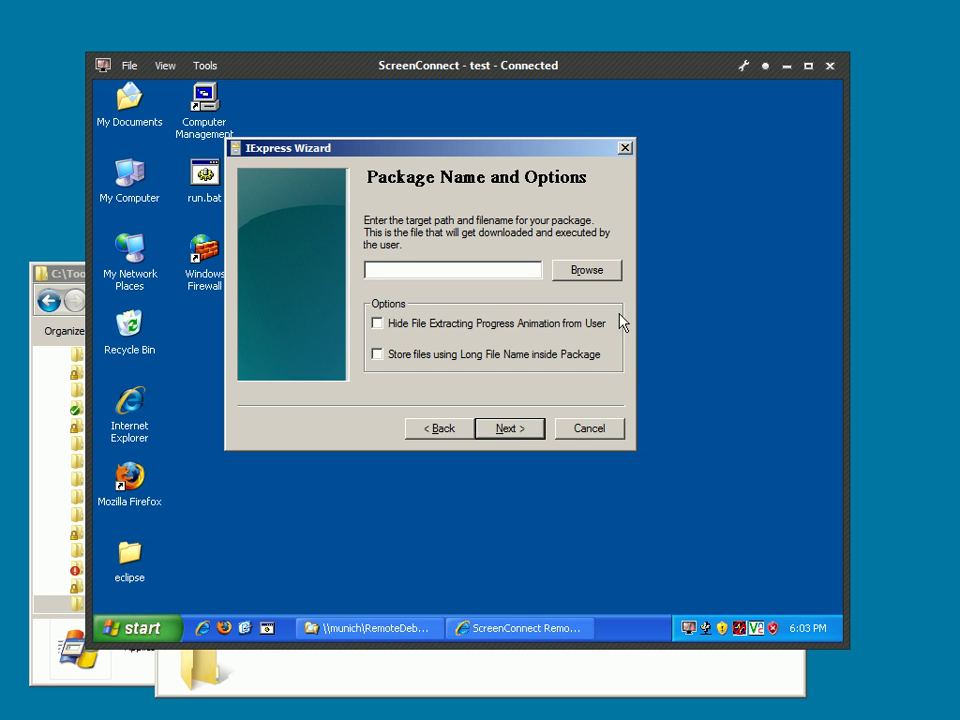
Set the package target to an executable named "Managed Debugger x86" in the ScreenConnect folder under My Documents.
left_click(596, 278)
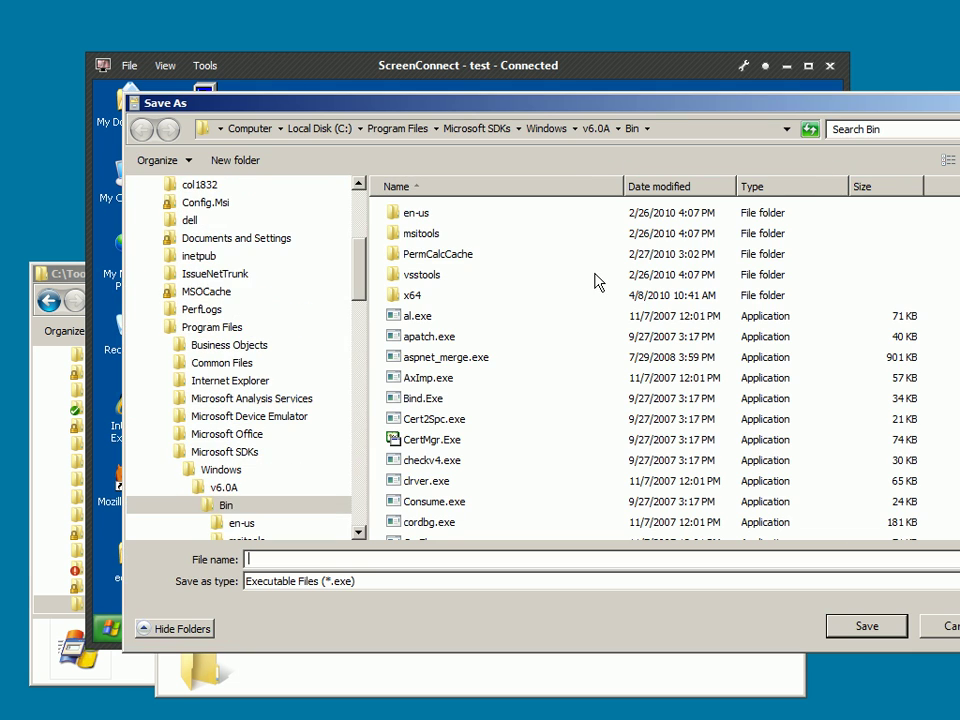
scroll(274, 210, "up", 5)
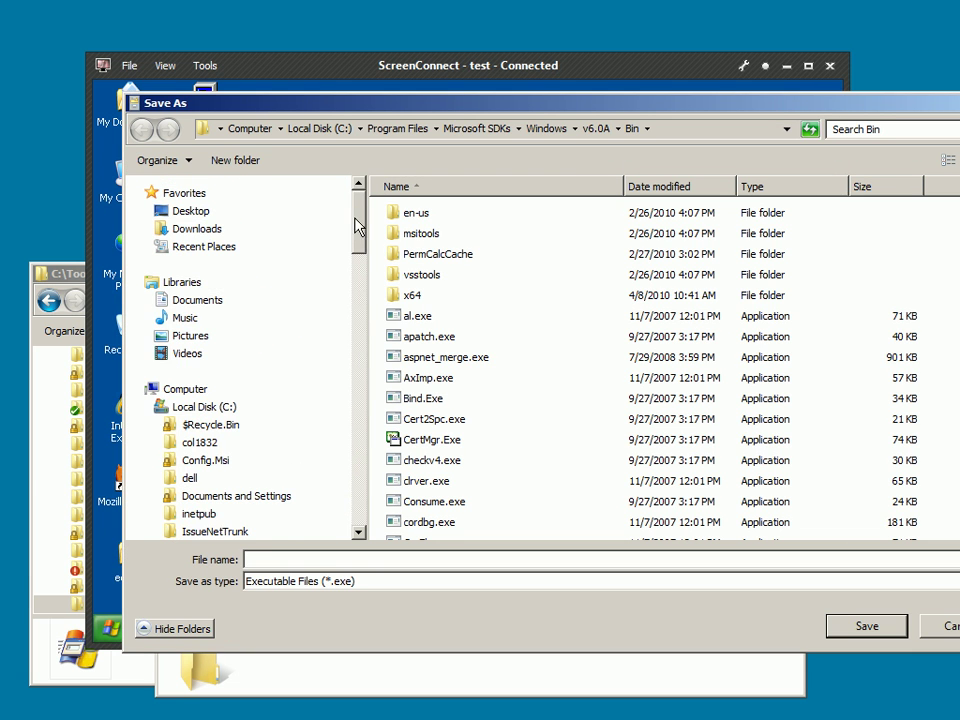
left_click(157, 318)
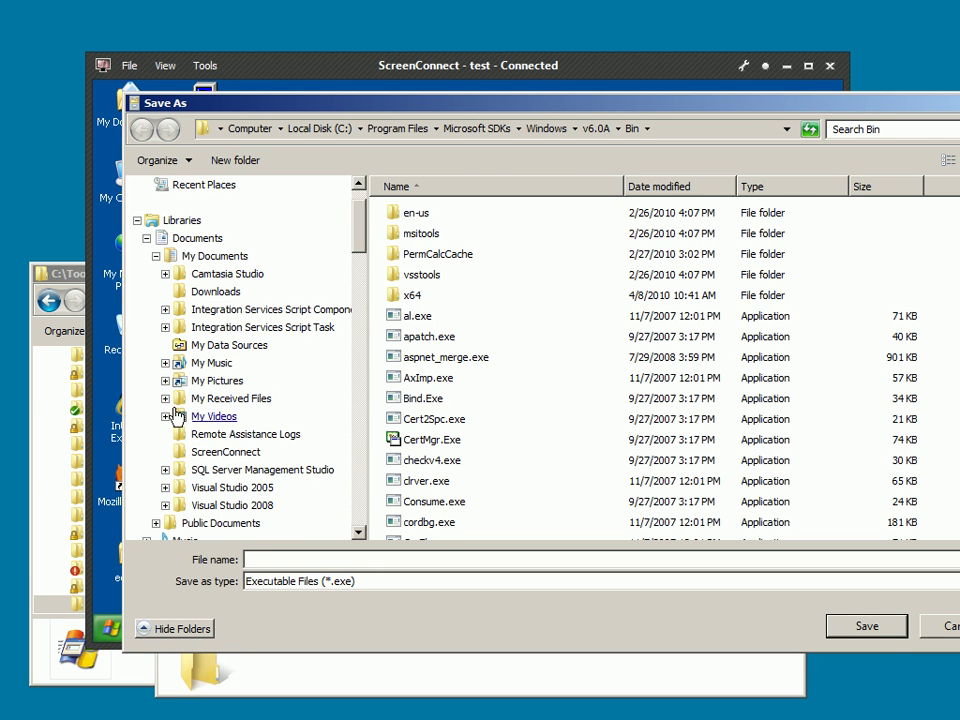
left_click(200, 456)
left_click(272, 557)
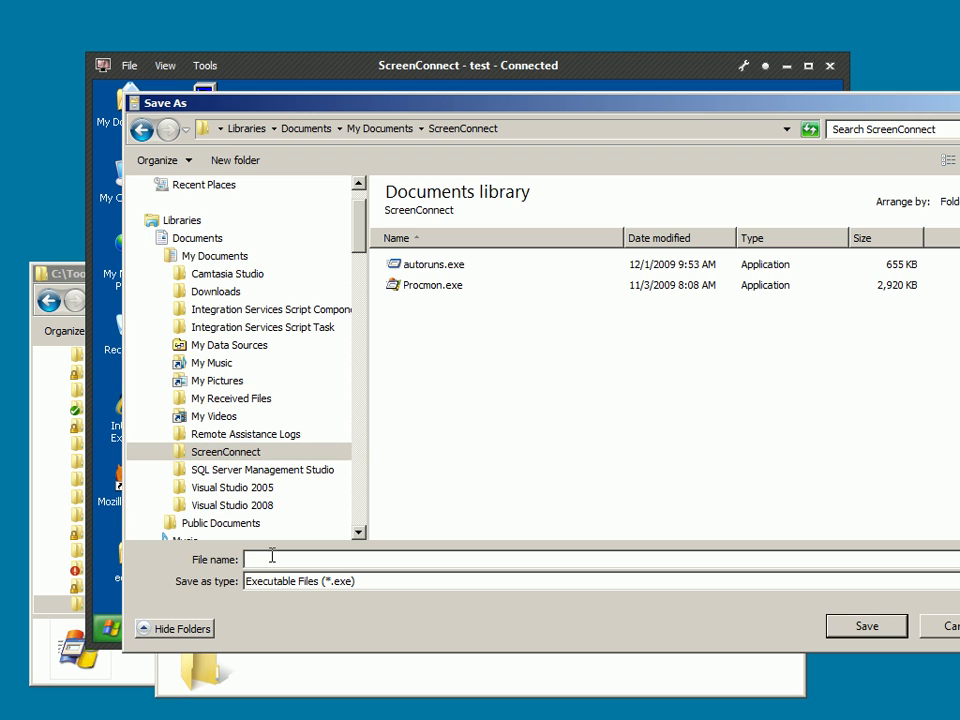
type("Managed Debugger x86")
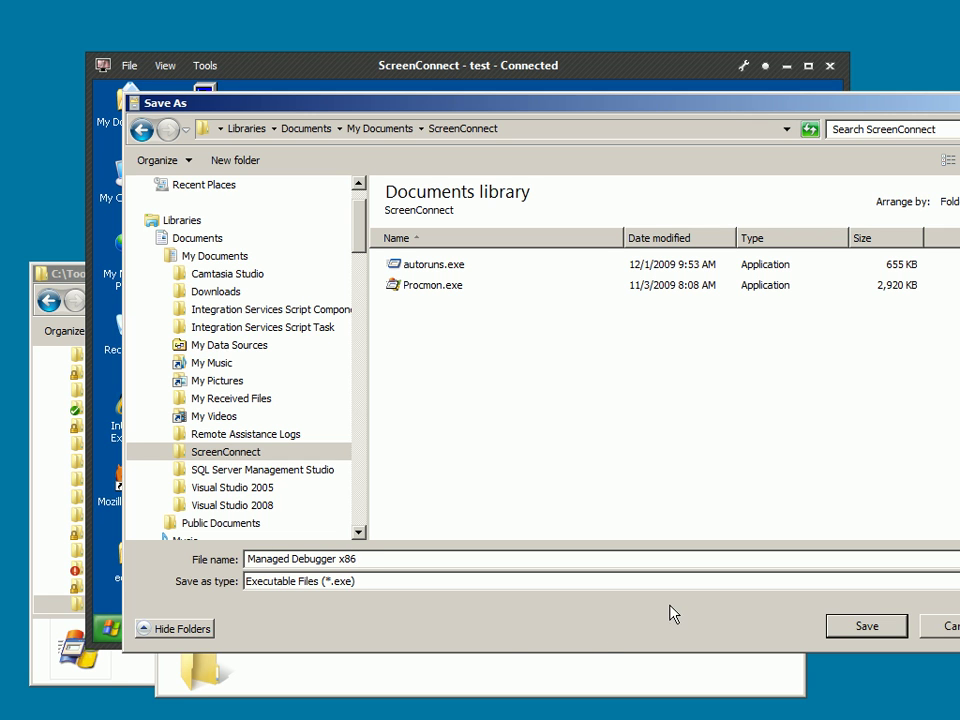
left_click(852, 637)
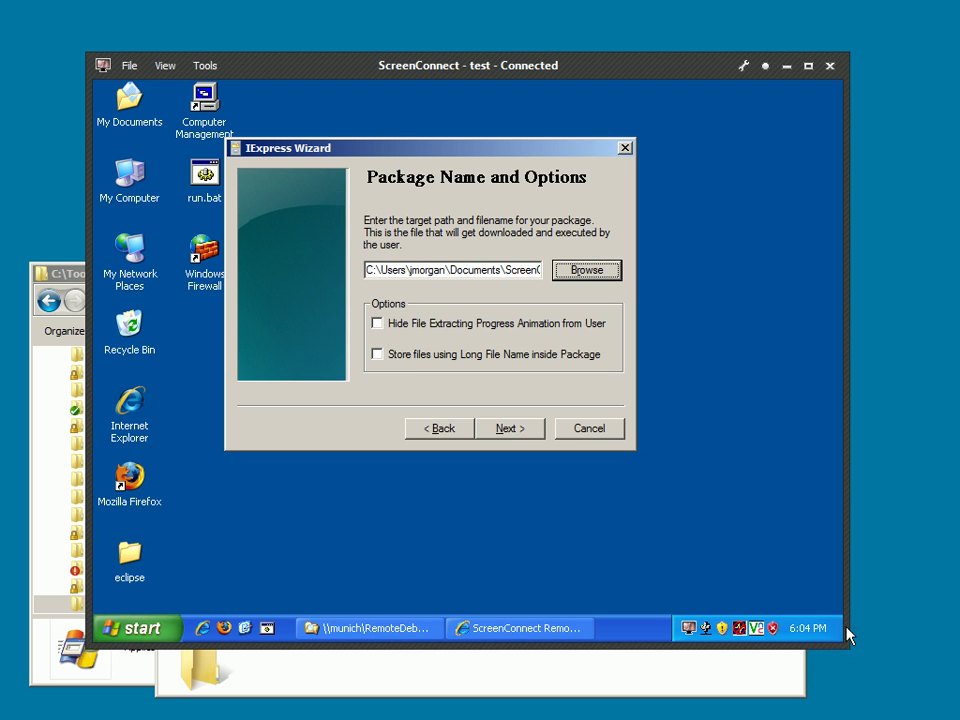
left_click(508, 428)
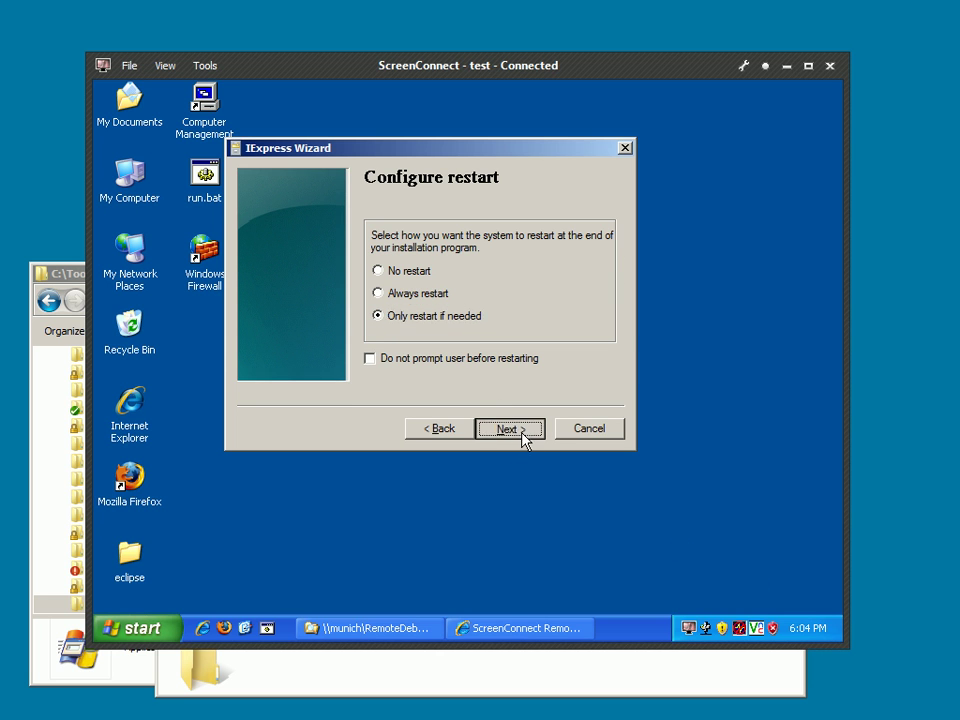
Keep "Only restart if needed", then create the package without saving the Self Extraction Directive and finish the wizard.
left_click(516, 430)
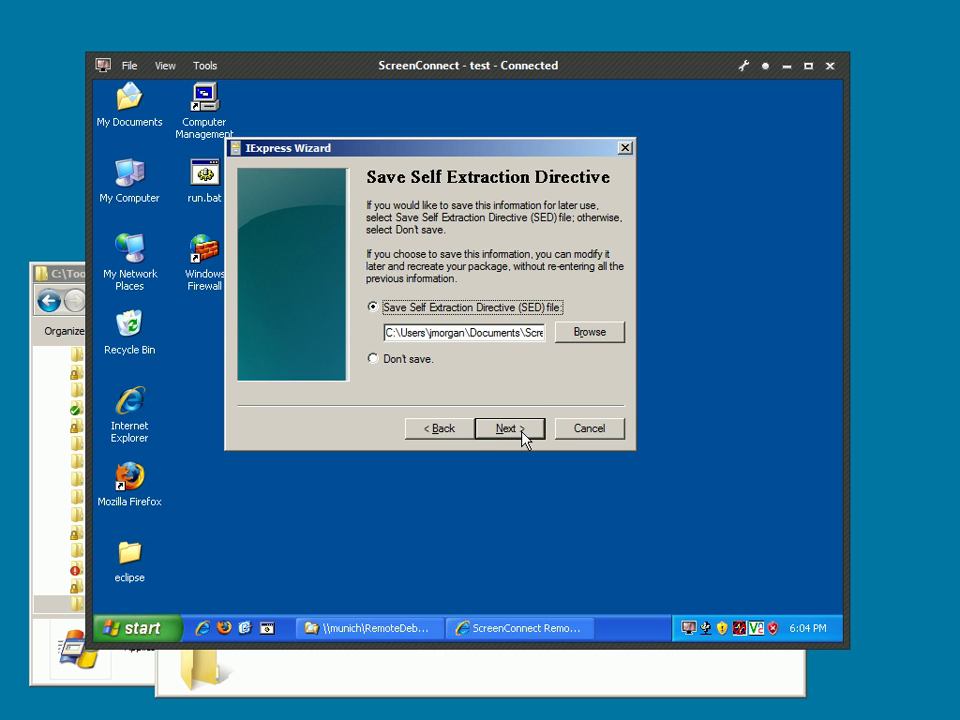
left_click(395, 362)
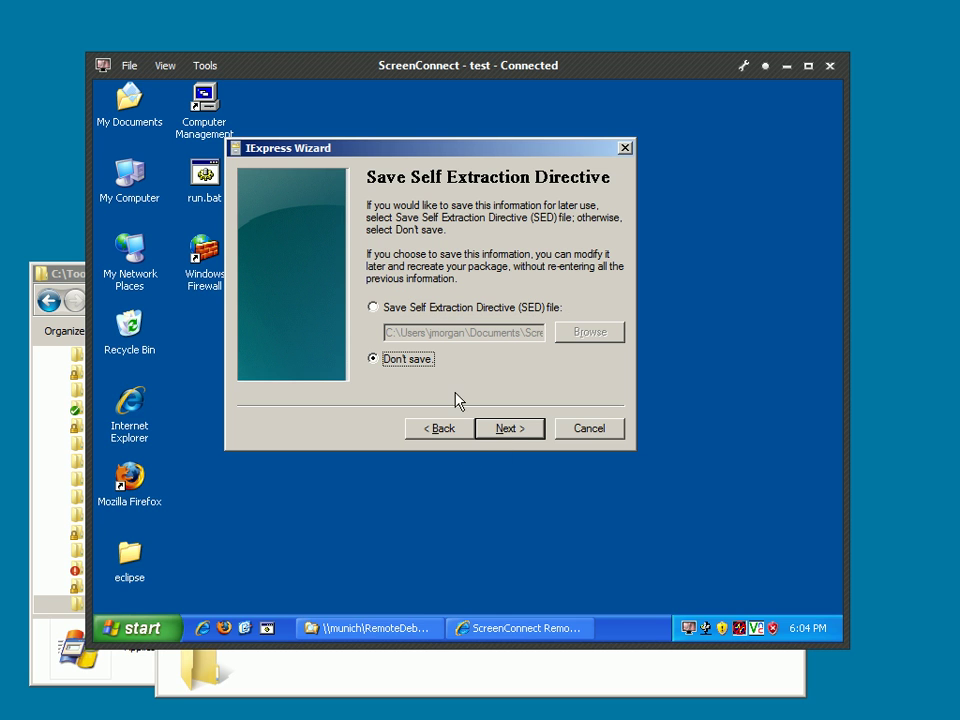
left_click(509, 432)
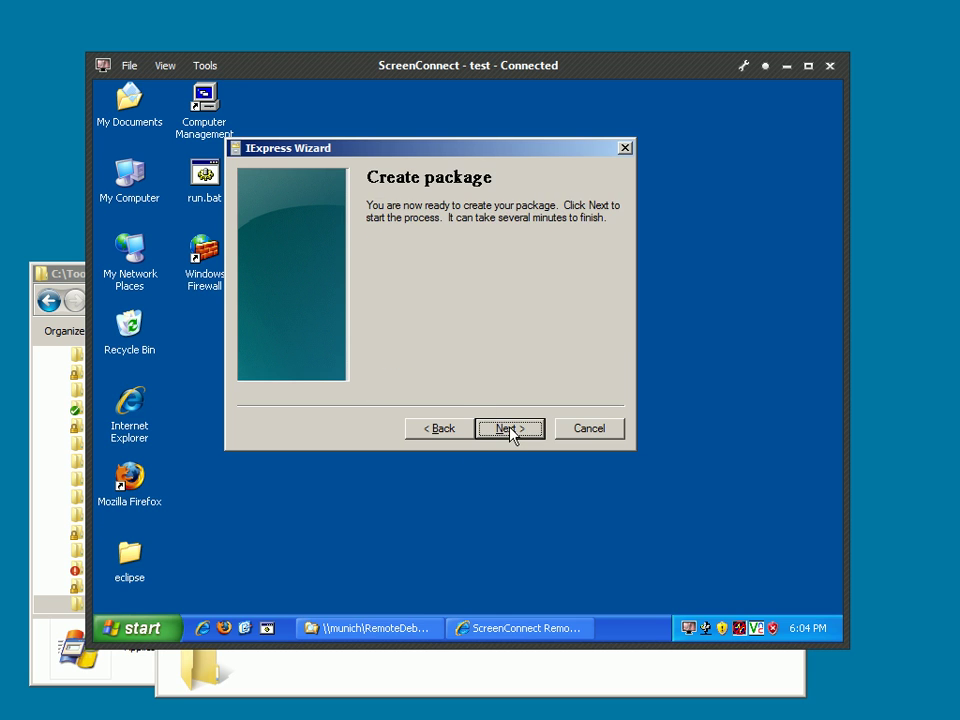
left_click(510, 432)
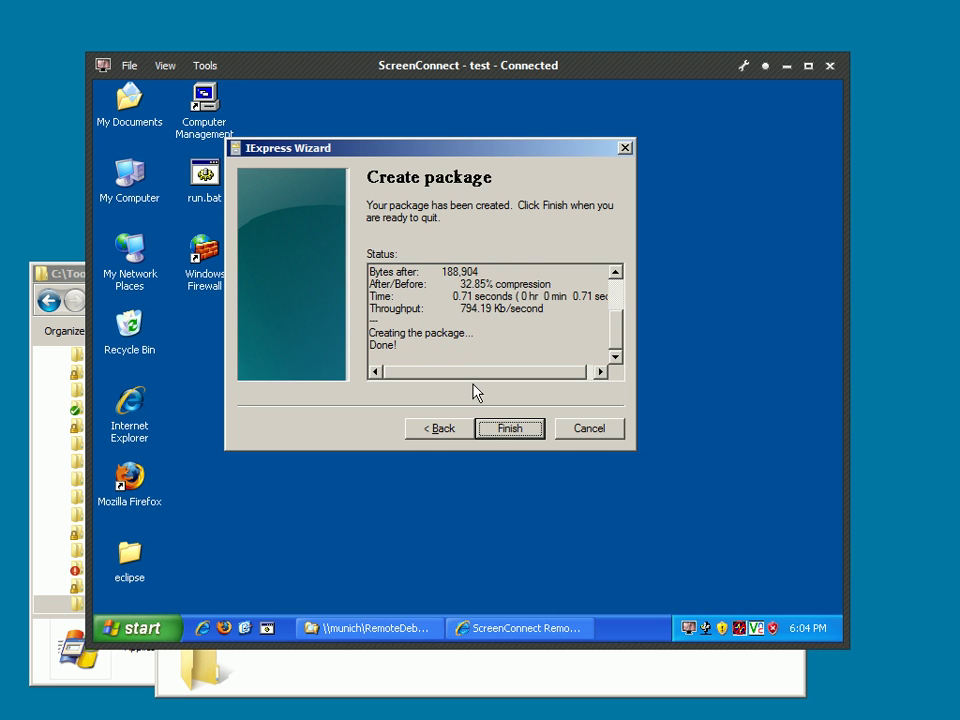
left_click(504, 434)
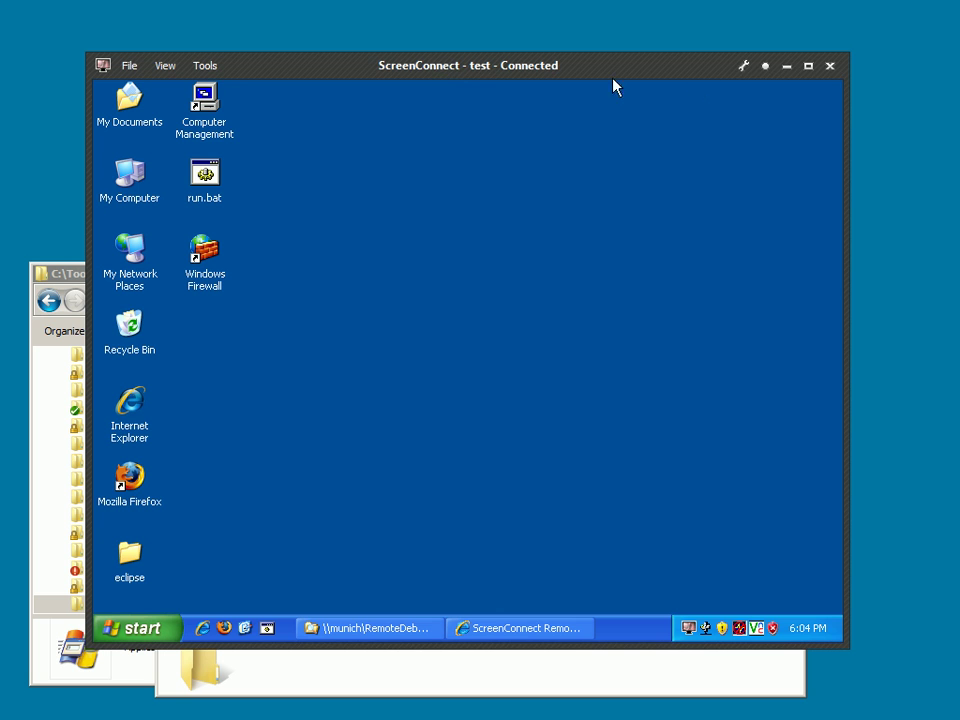
Run Managed Debugger x86.EXE from the custom toolbox on the remote computer, move its console window lower, and close it.
left_click(743, 65)
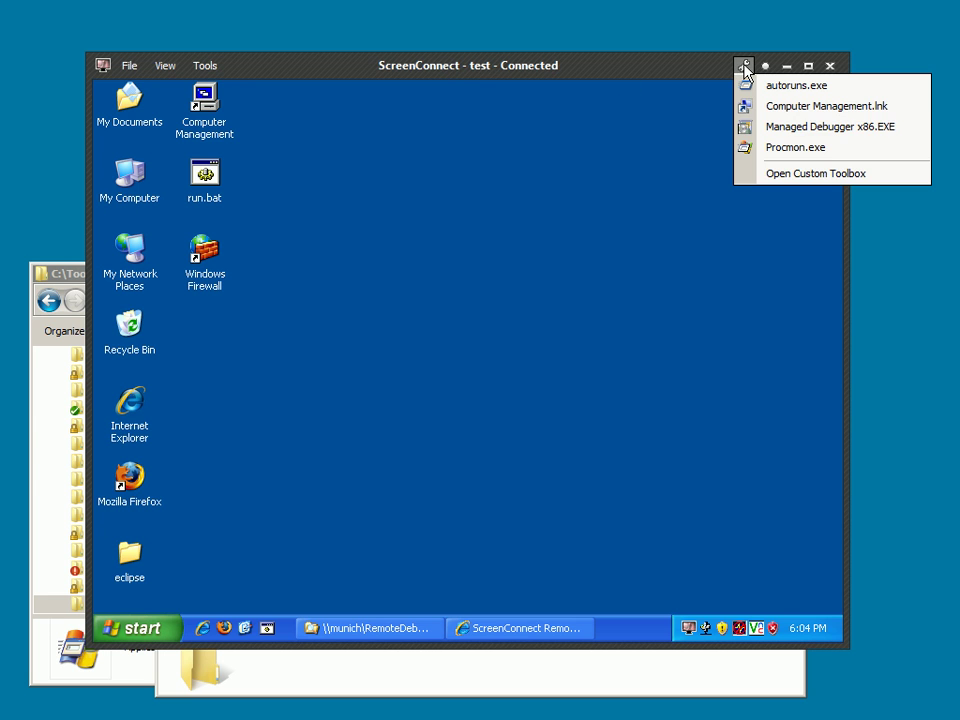
left_click(777, 127)
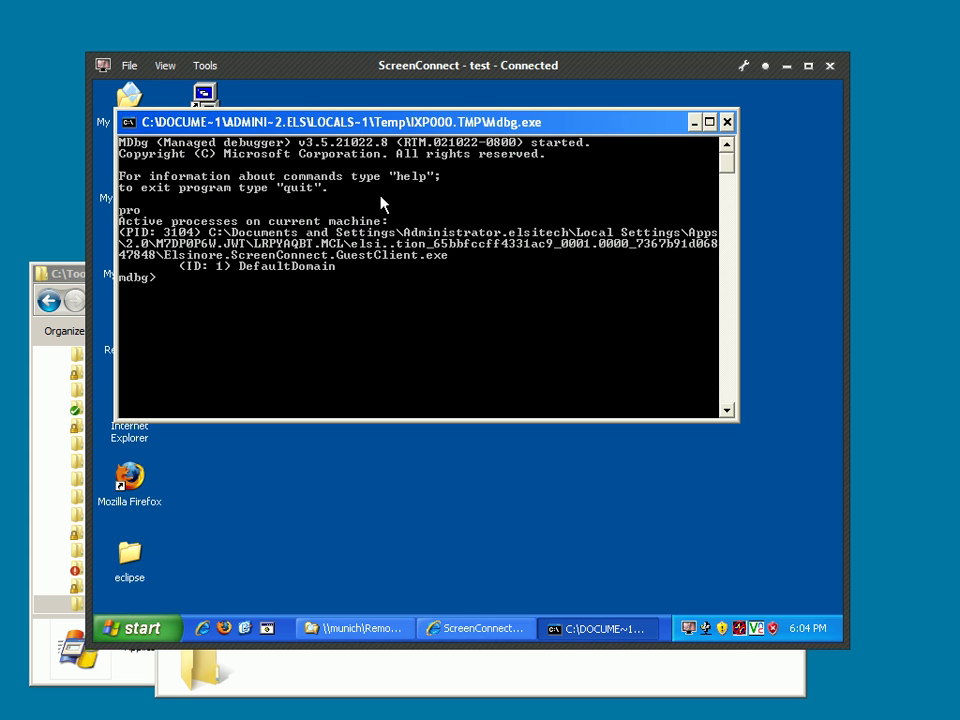
left_click_drag(340, 123, 333, 158)
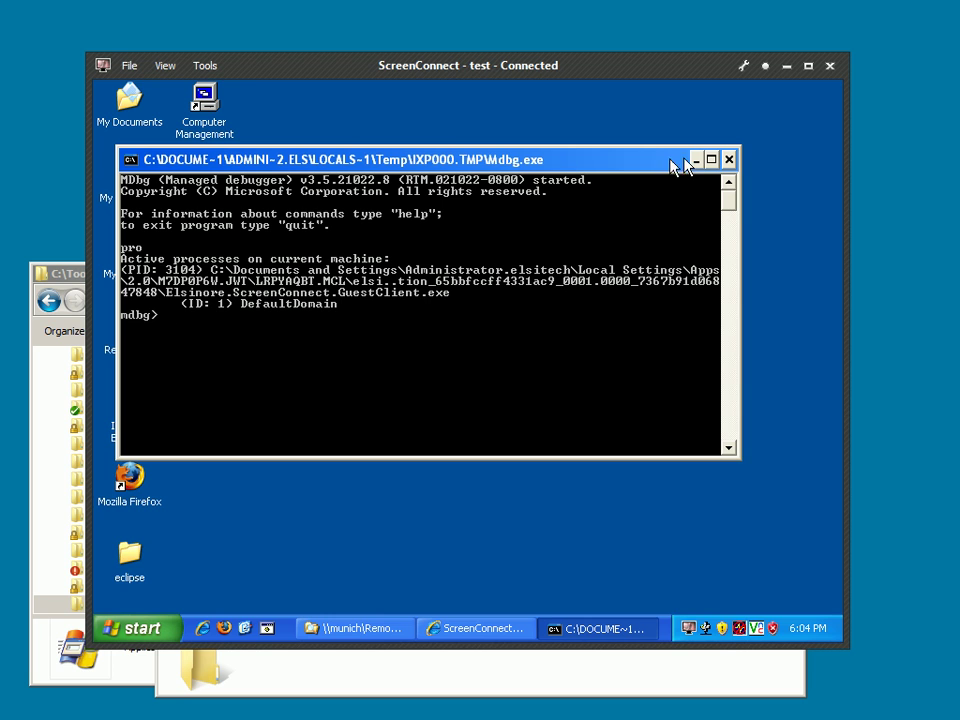
left_click(729, 161)
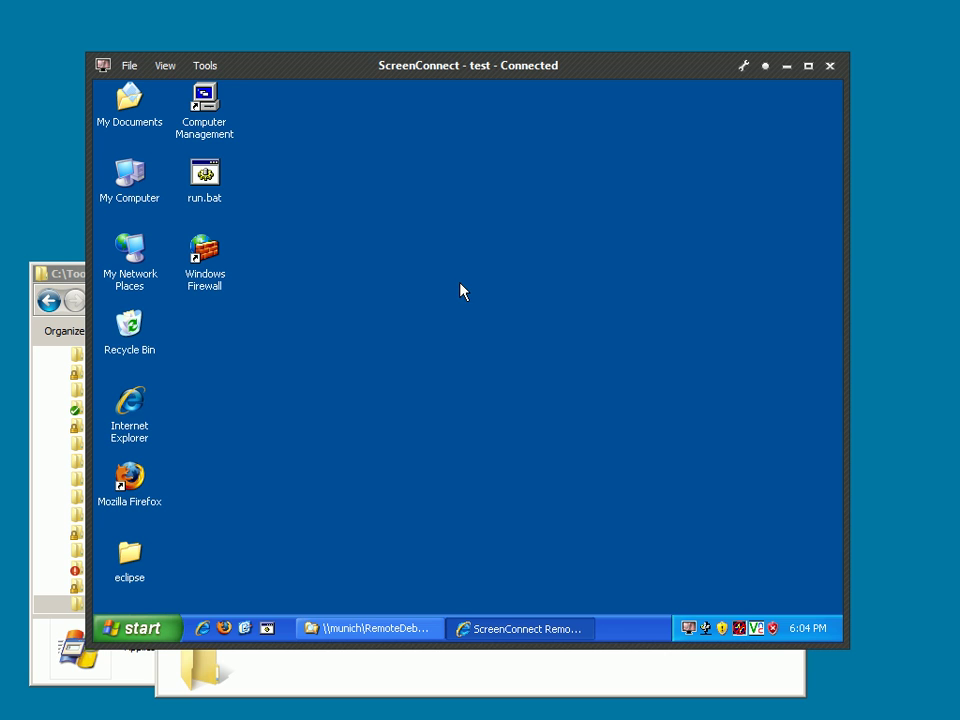
Run Managed Debugger x86.EXE from the custom toolbox once more on the remote computer.
left_click(743, 66)
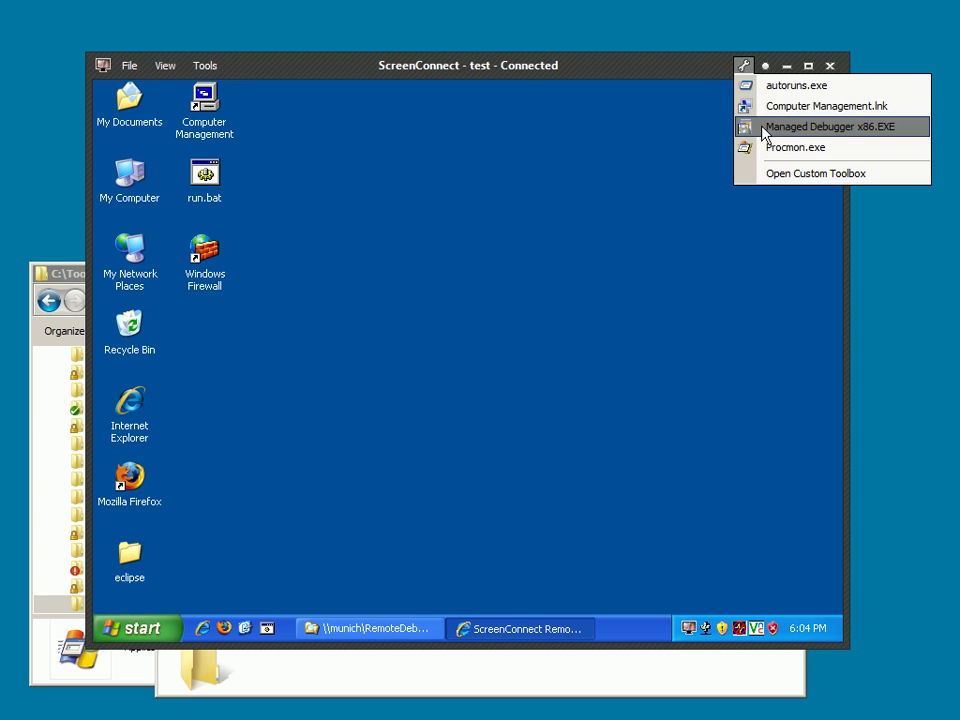
left_click(765, 130)
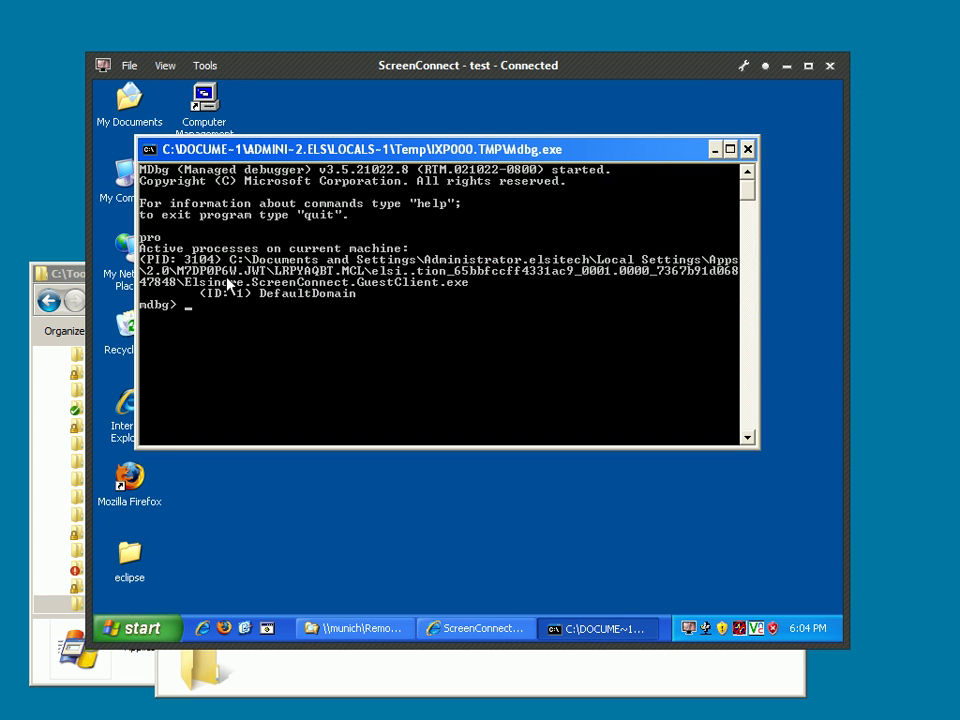